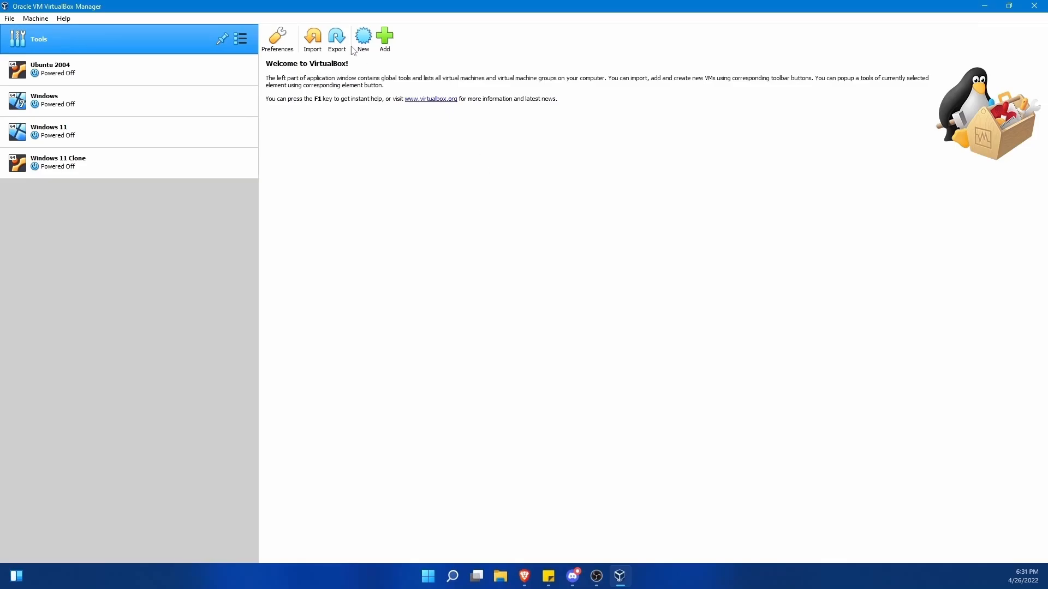
- Start a new virtual machine named 'Ubuntu 220' so Linux / Ubuntu (64-bit) is auto-selected
left_click(352, 49)
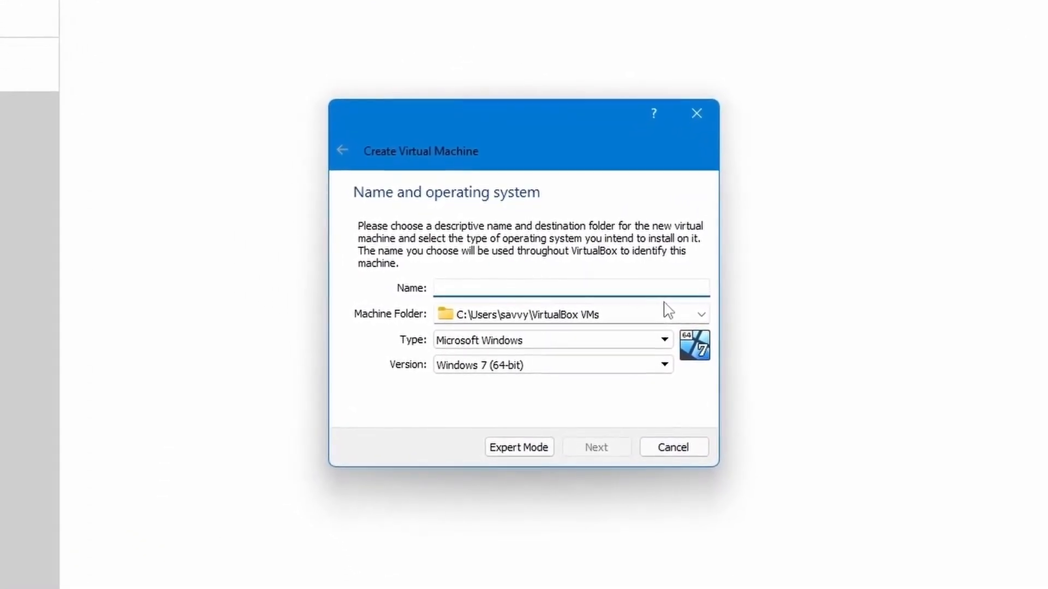
type("Ubu")
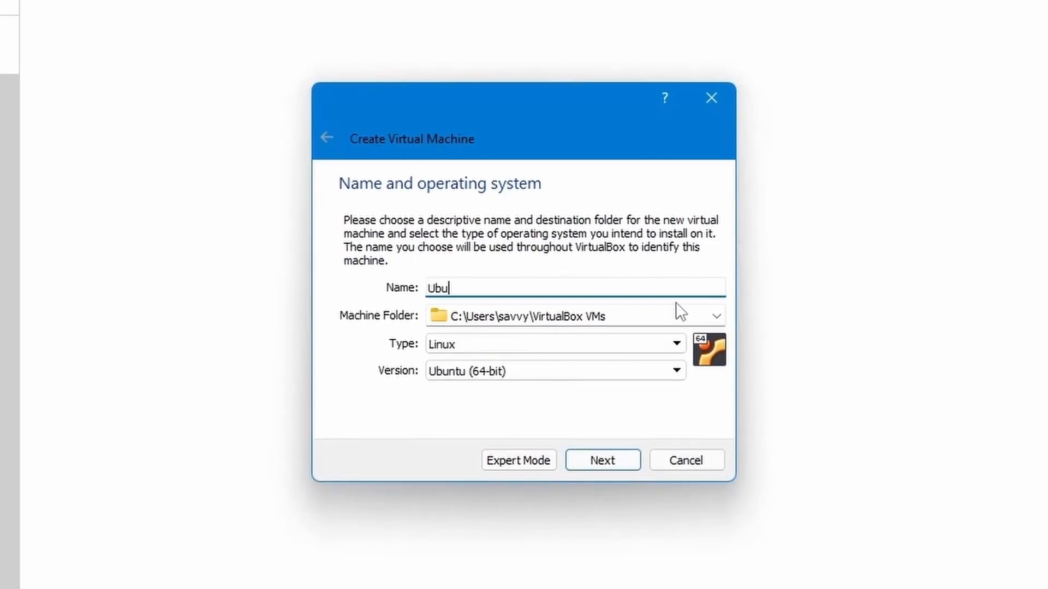
type("ntu 220")
- Keep type Linux and give the Ubuntu 22.04 machine 8192 MB of memory
left_click(486, 350)
left_click(479, 374)
left_click(600, 463)
left_click(534, 285)
left_click(533, 283)
left_click(534, 283)
left_click(533, 284)
left_click(533, 283)
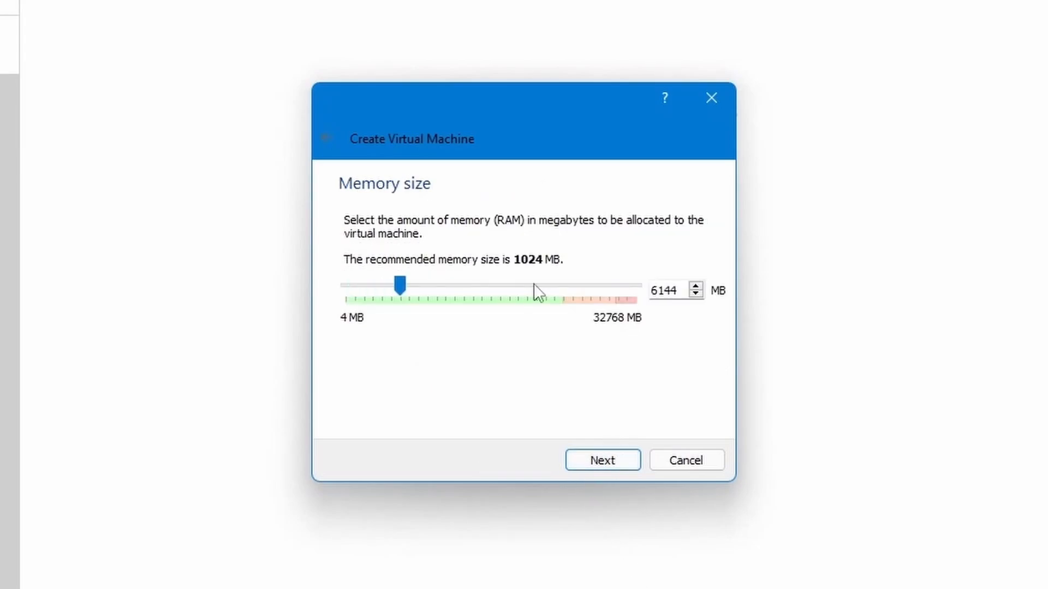
left_click(533, 283)
left_click(519, 284)
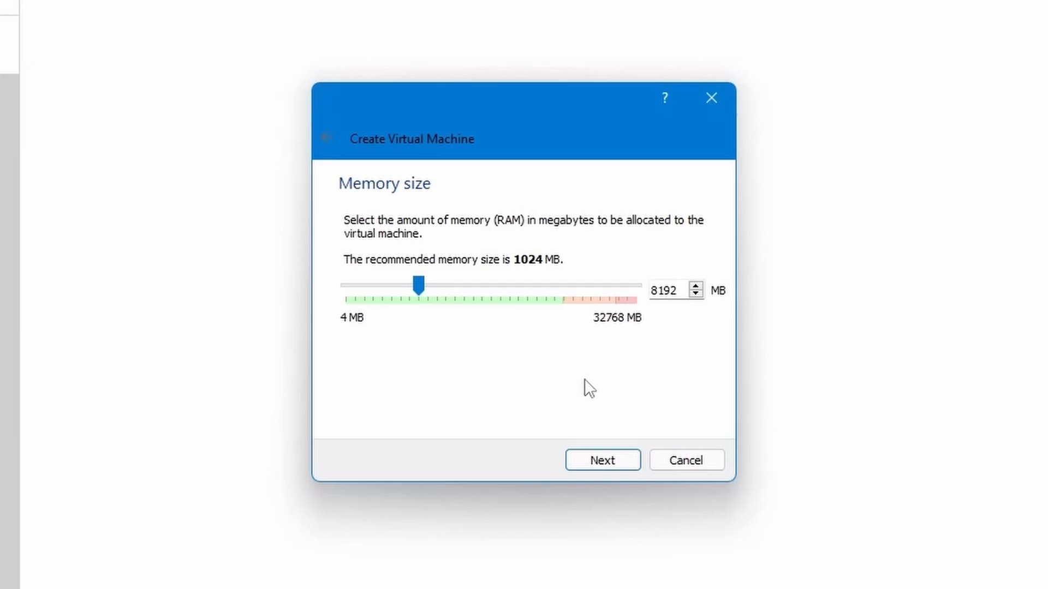
left_click(593, 459)
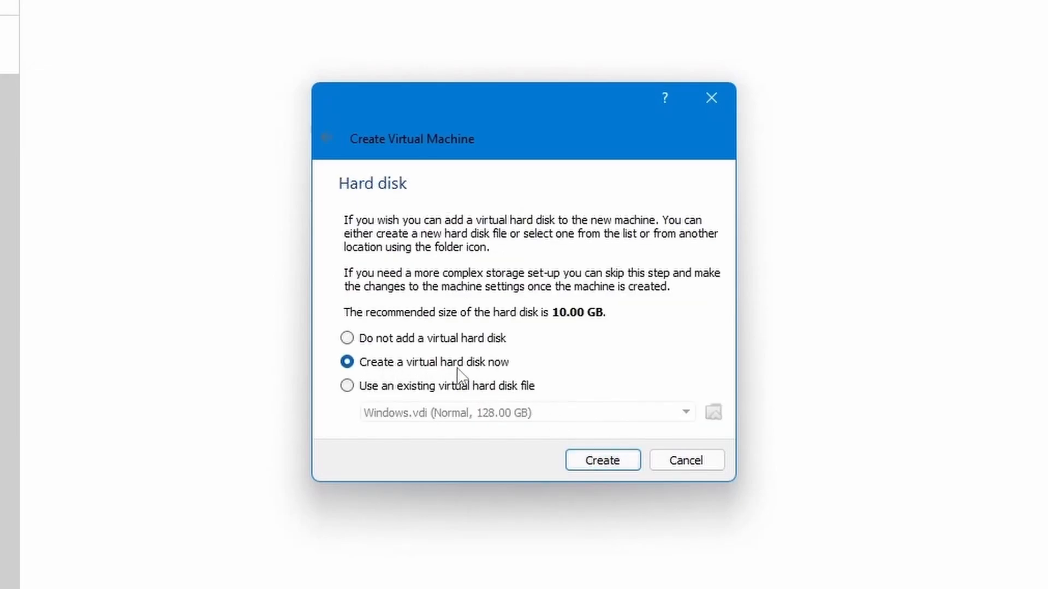
- Choose to create a new virtual hard disk in VDI format
left_click(596, 463)
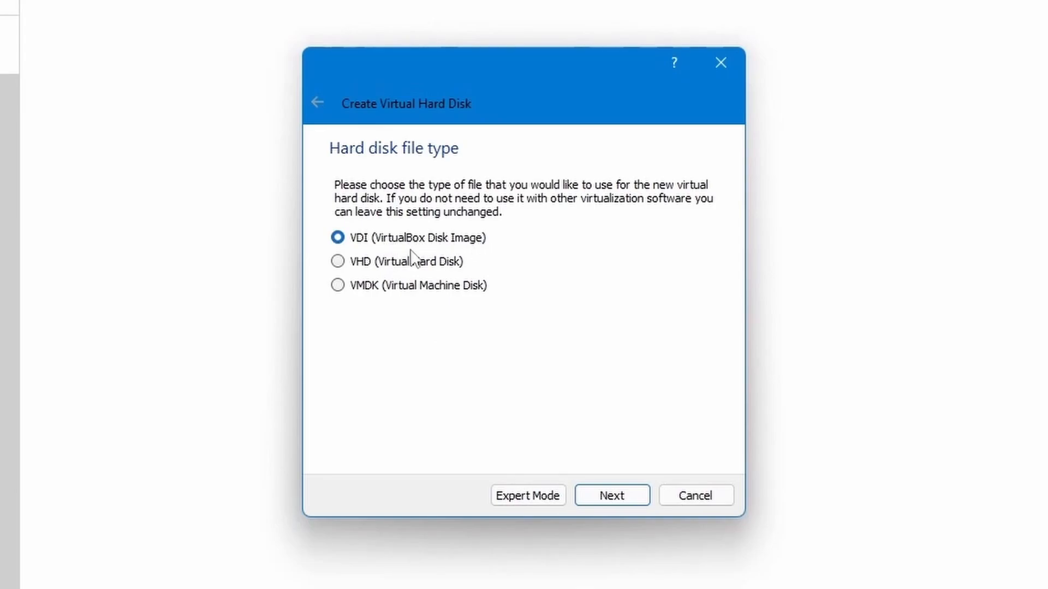
left_click(611, 494)
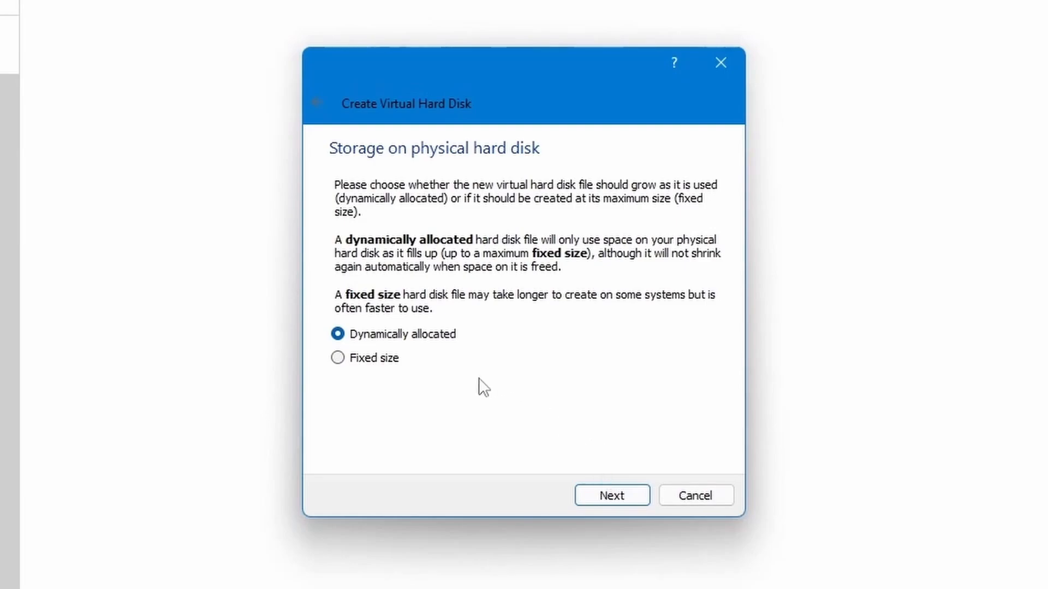
- Create a dynamically allocated 160.00 GB disk, finishing the Ubuntu 22.04 machine
left_click(609, 490)
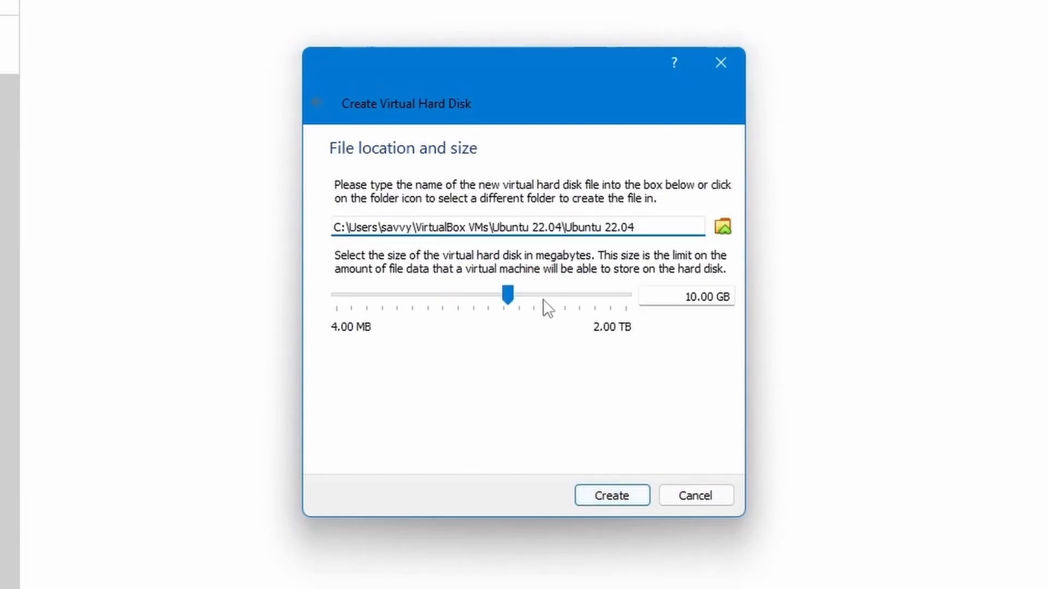
left_click(564, 295)
left_click(566, 295)
left_click(590, 294)
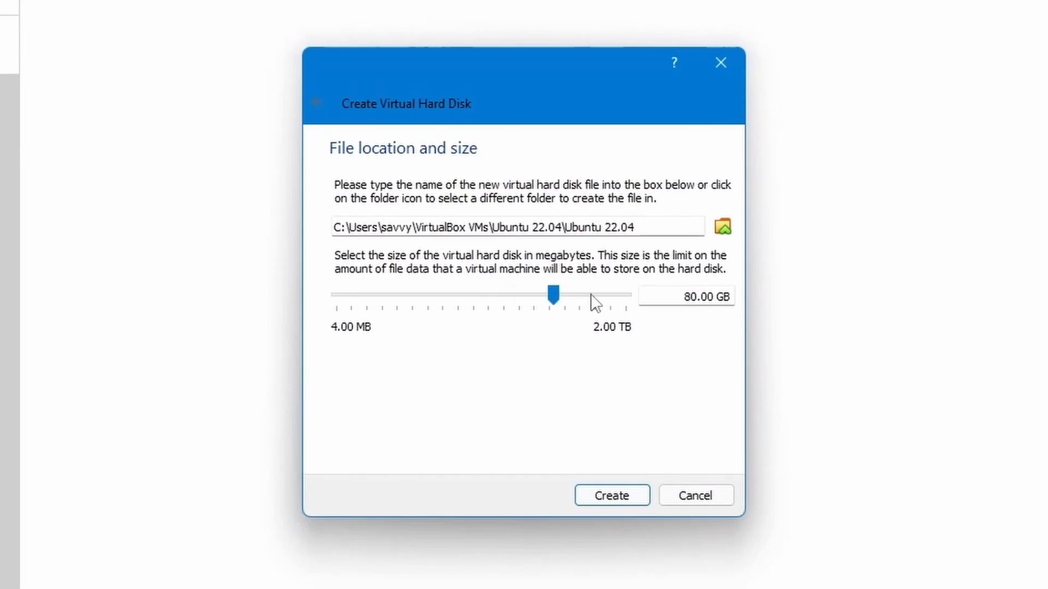
left_click(606, 294)
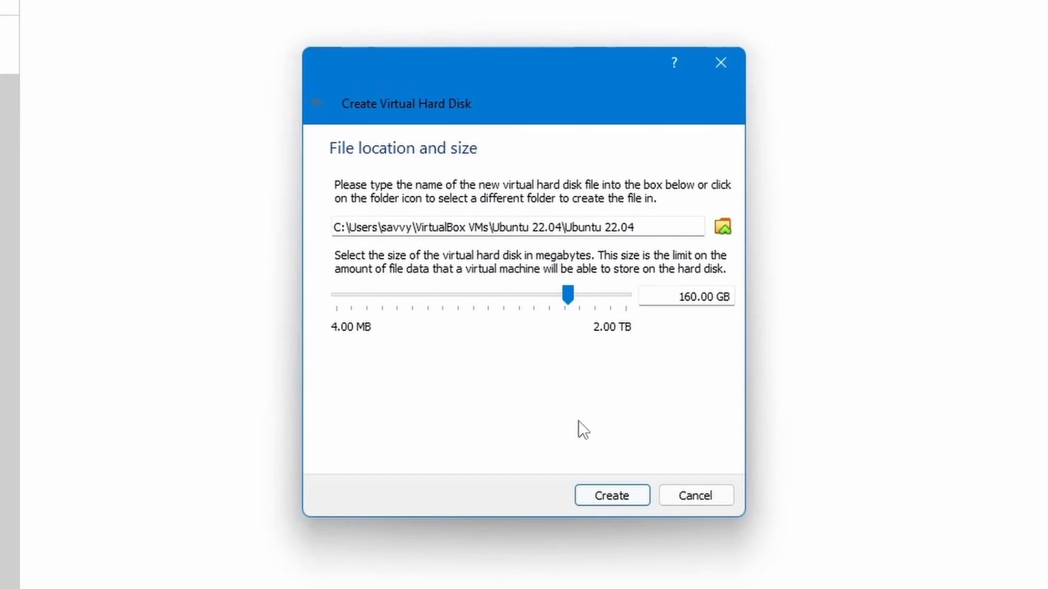
left_click(609, 494)
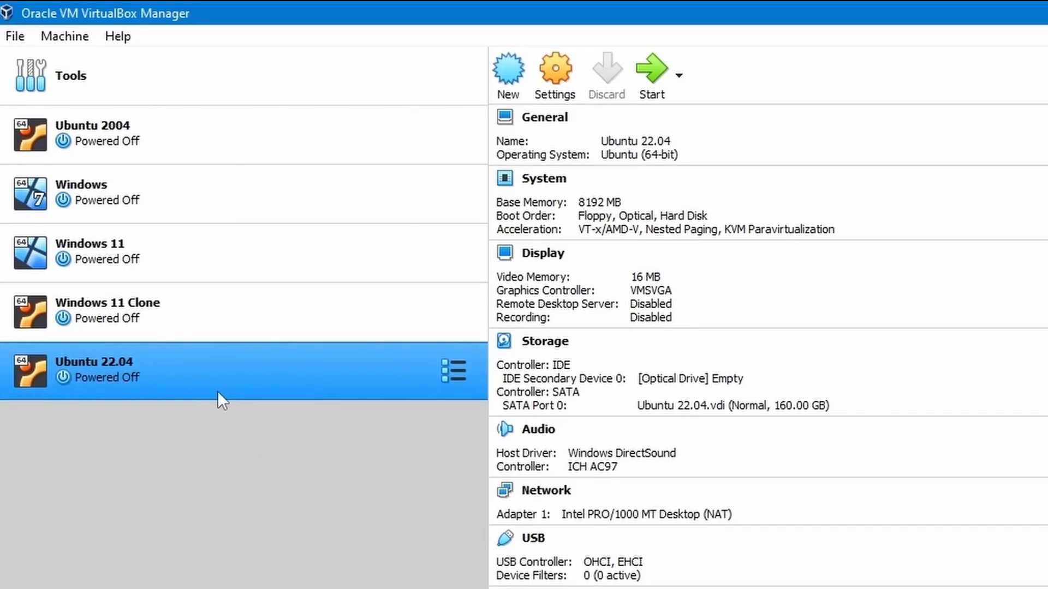
- Show the Advanced tab of Ubuntu 22.04's General settings
left_click(556, 71)
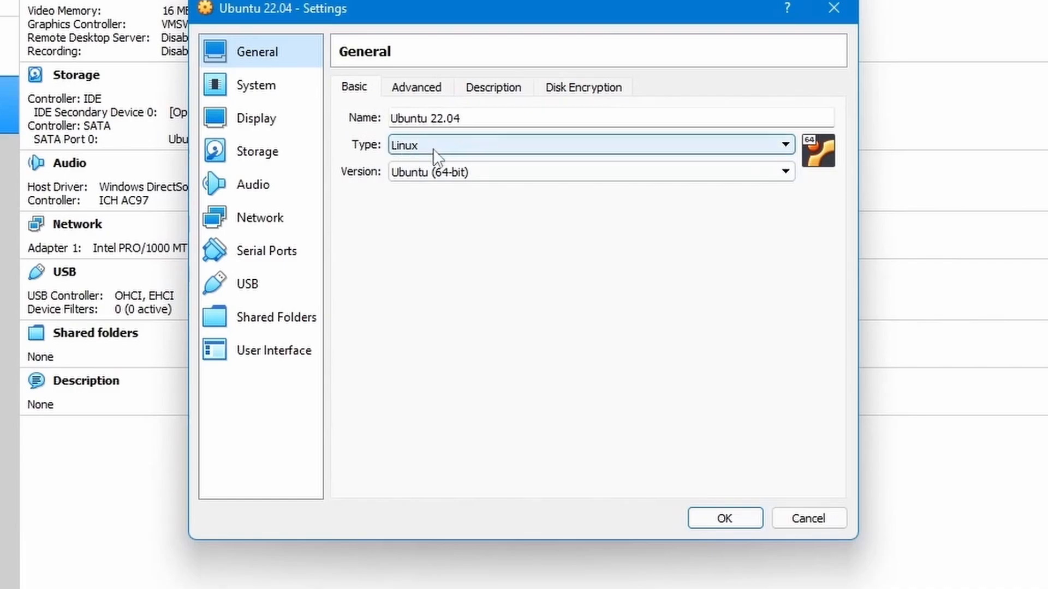
left_click(404, 90)
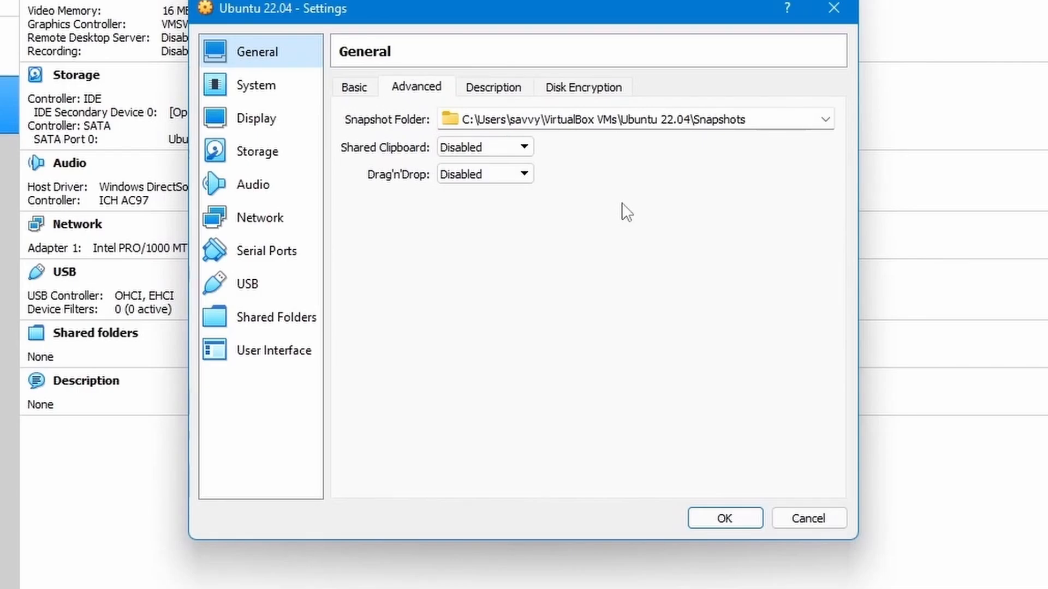
- Set the machine to 2 processors and turn on Enable EFI
left_click(281, 85)
left_click(450, 93)
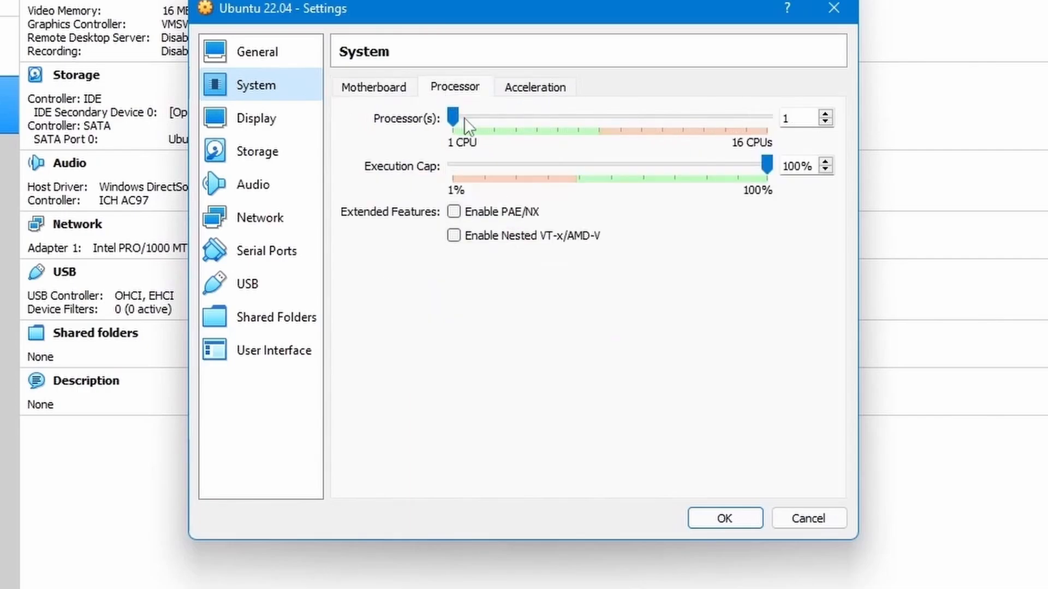
left_click(473, 118)
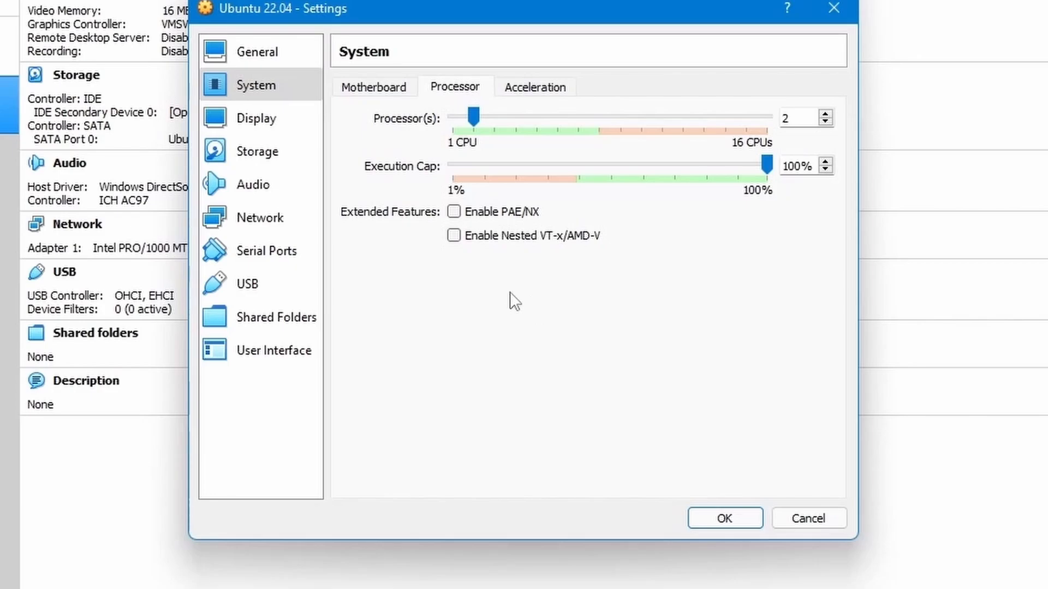
left_click(381, 89)
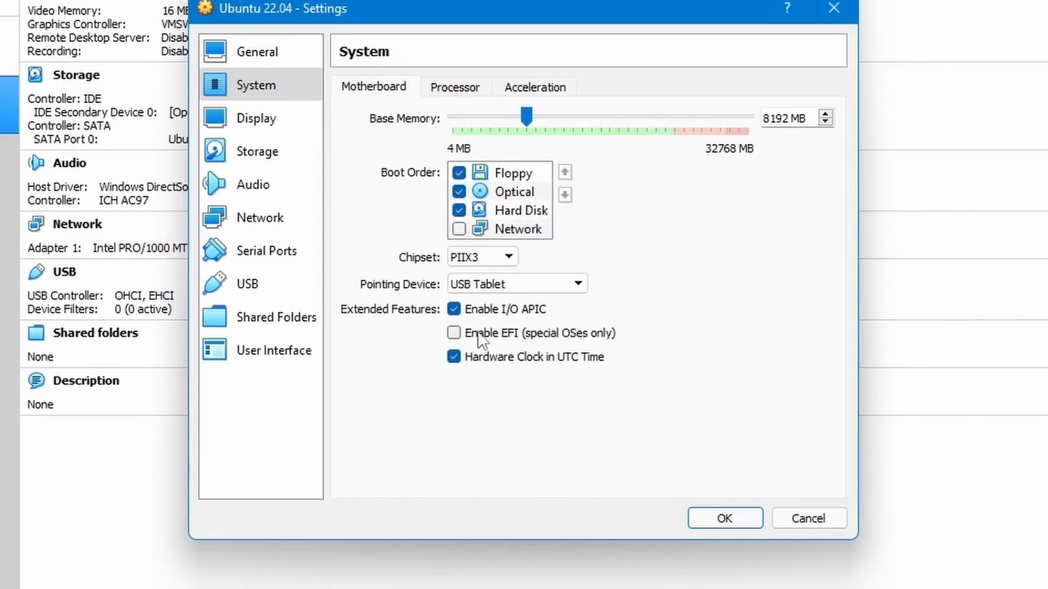
left_click(453, 333)
- Attach the ubuntu-22.04-desktop-amd64 ISO to the empty IDE optical drive
left_click(285, 119)
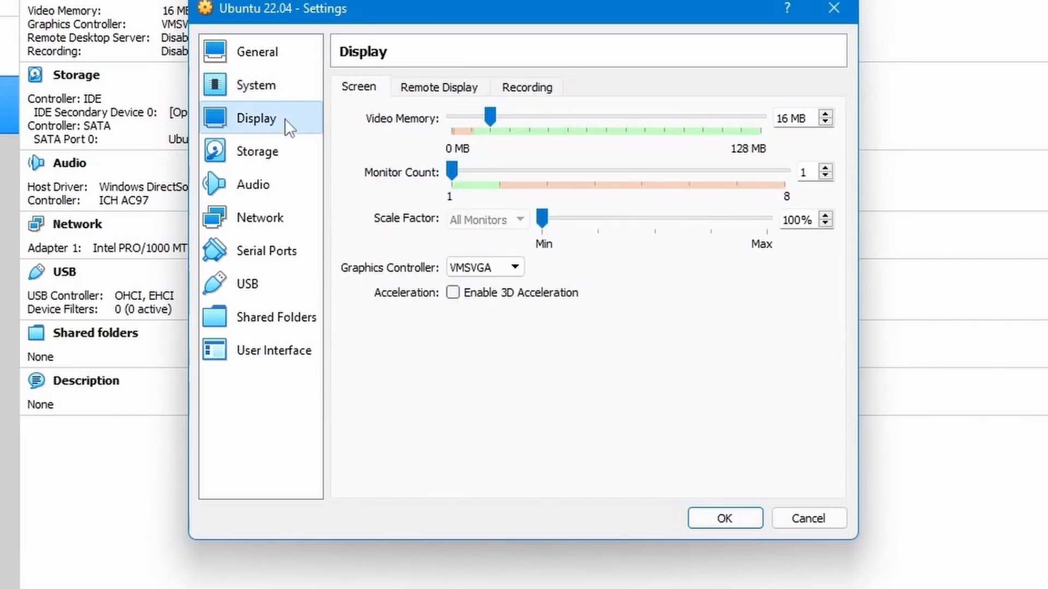
left_click(293, 152)
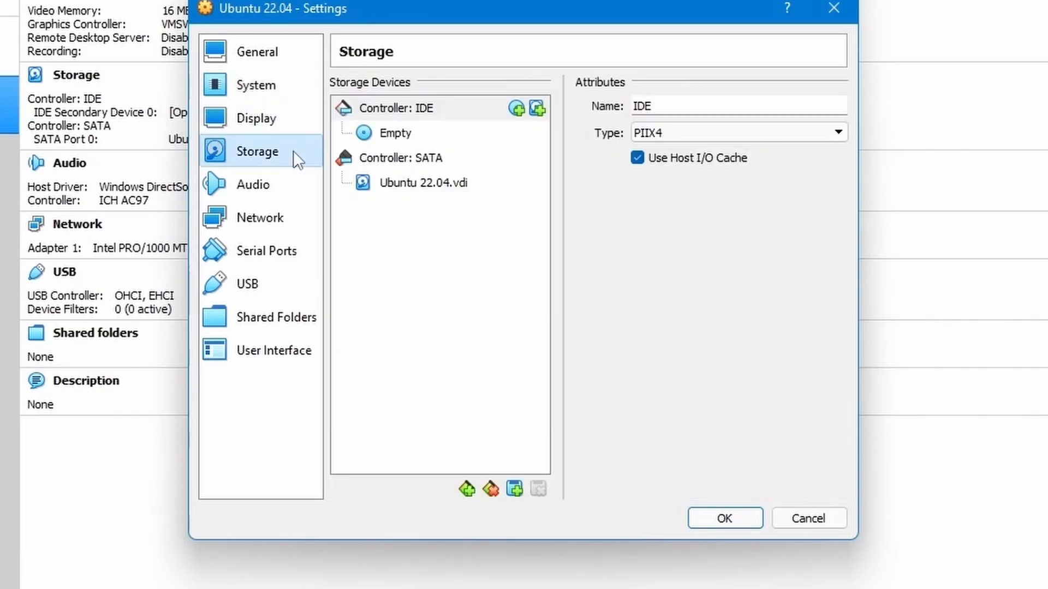
left_click(388, 134)
left_click(836, 106)
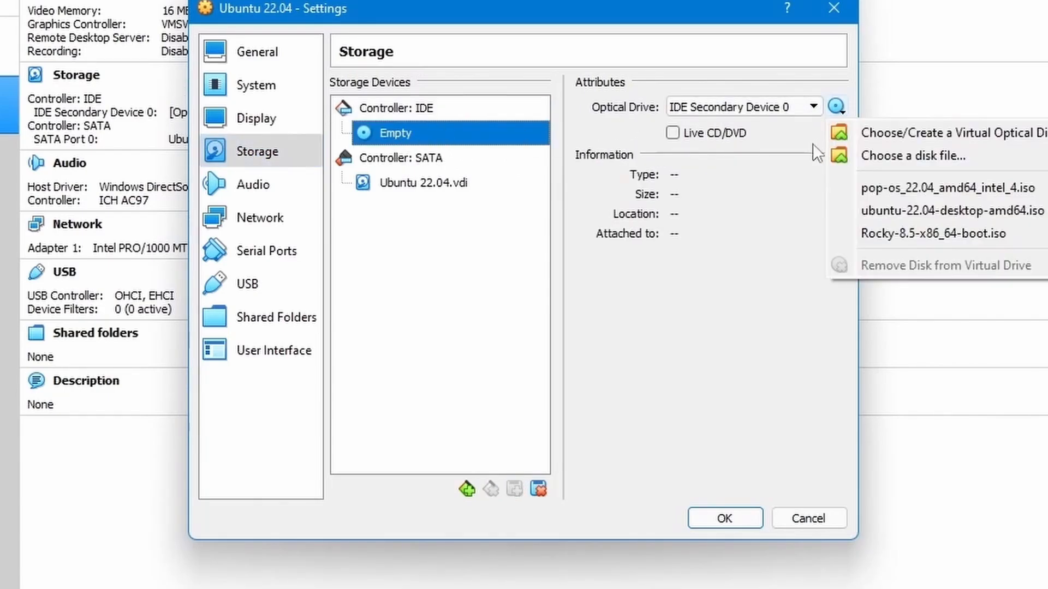
left_click(752, 157)
left_click(840, 114)
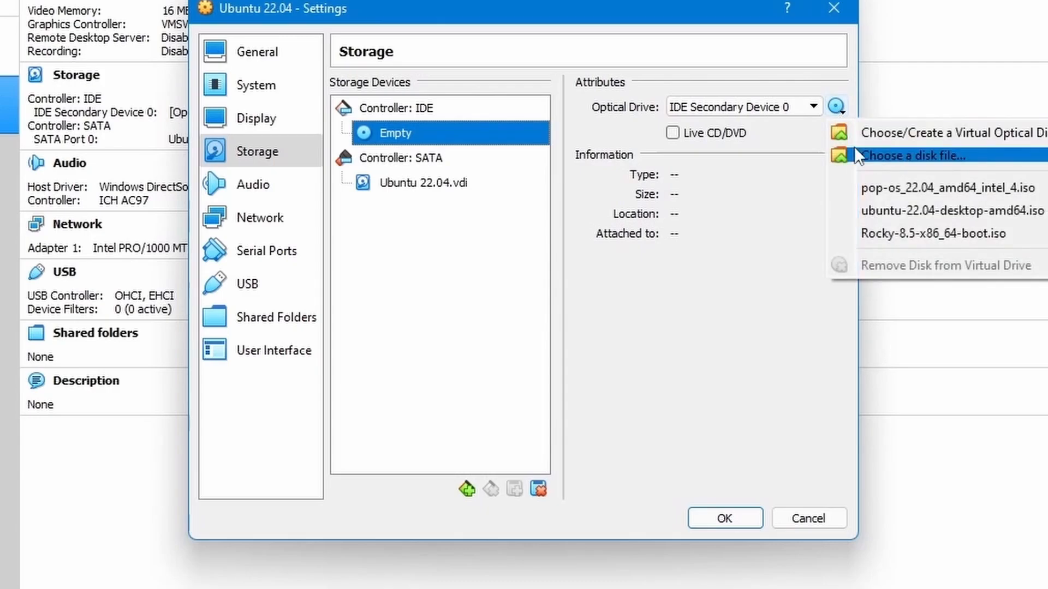
left_click(873, 158)
left_click(344, 211)
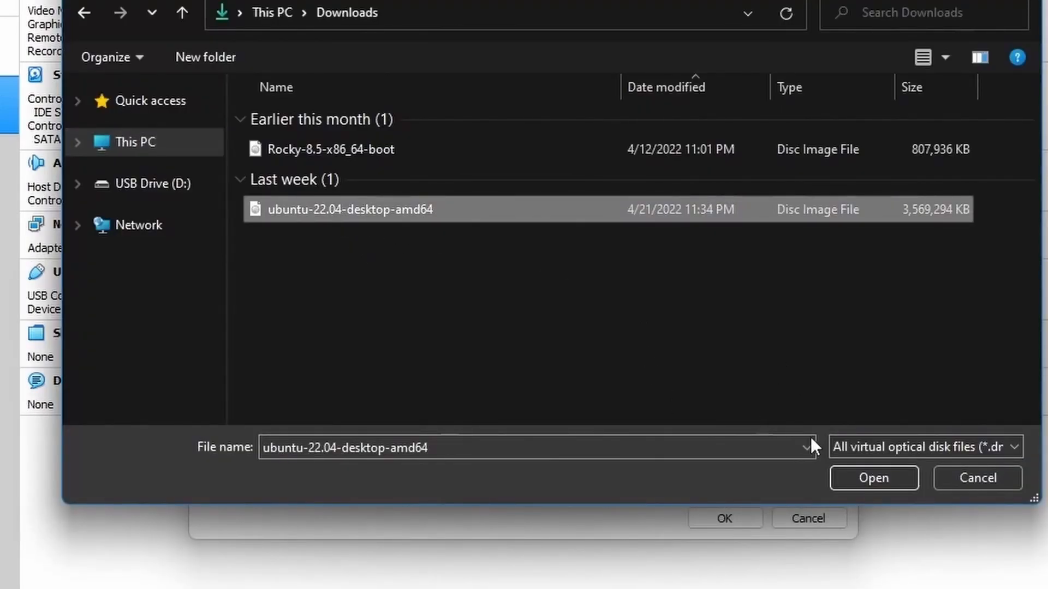
left_click(869, 480)
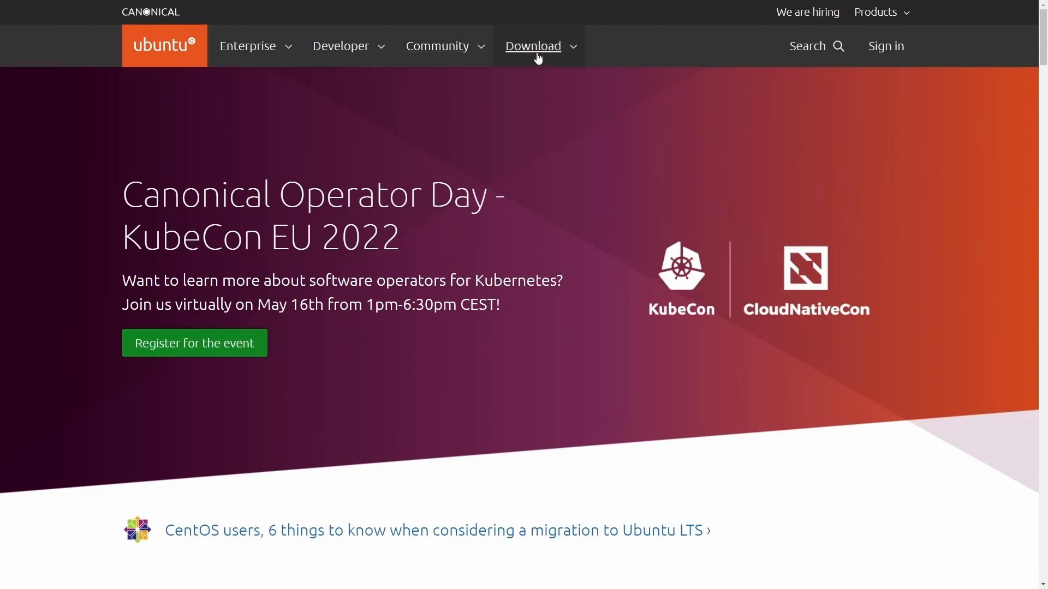
- Download Ubuntu Desktop 22.04 LTS from ubuntu.com's Download menu
left_click(538, 58)
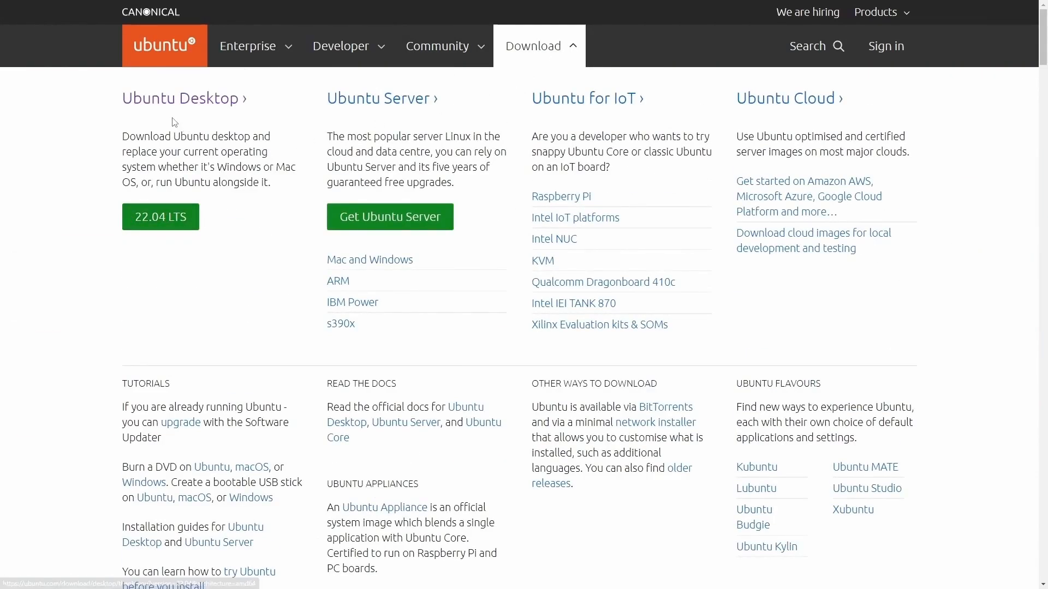
left_click(163, 217)
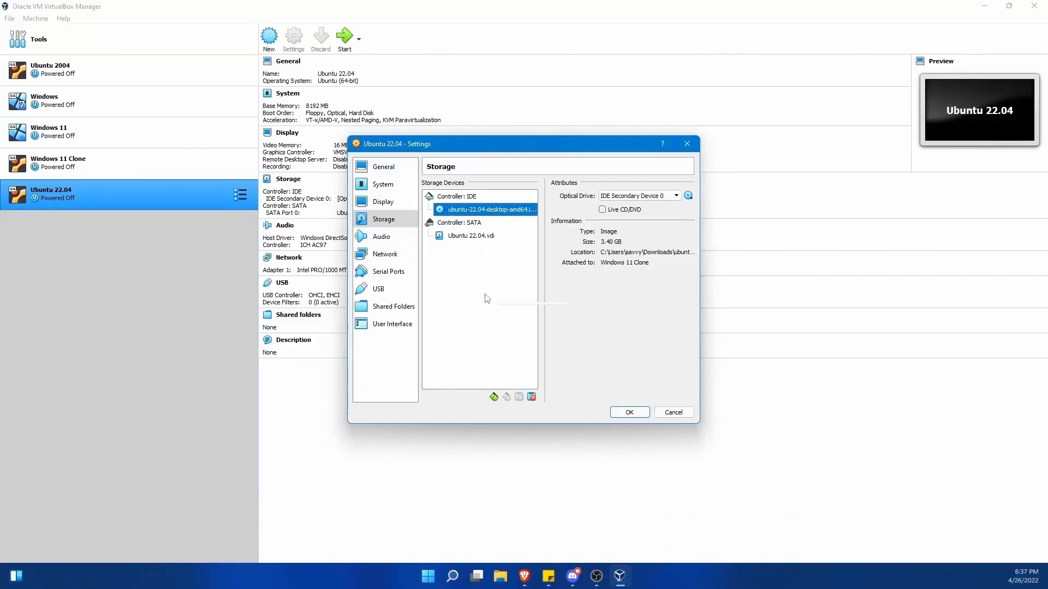
- Confirm the Settings dialog with OK to apply processors, EFI and ISO
left_click(631, 413)
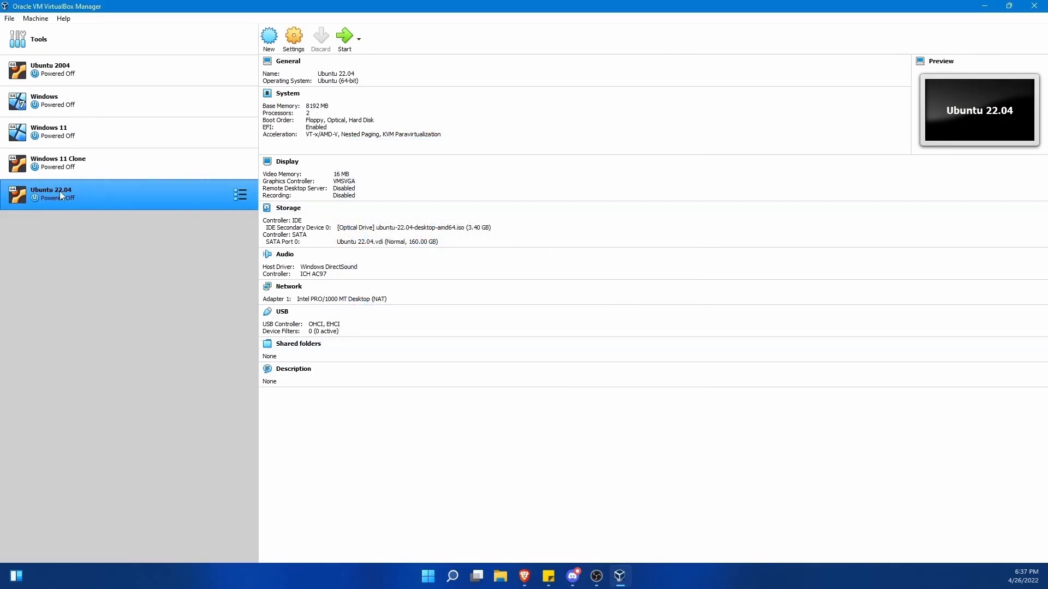
- Start the Ubuntu 22.04 VM with ubuntu-22.04-desktop-amd64.iso as the start-up disk
double_click(219, 198)
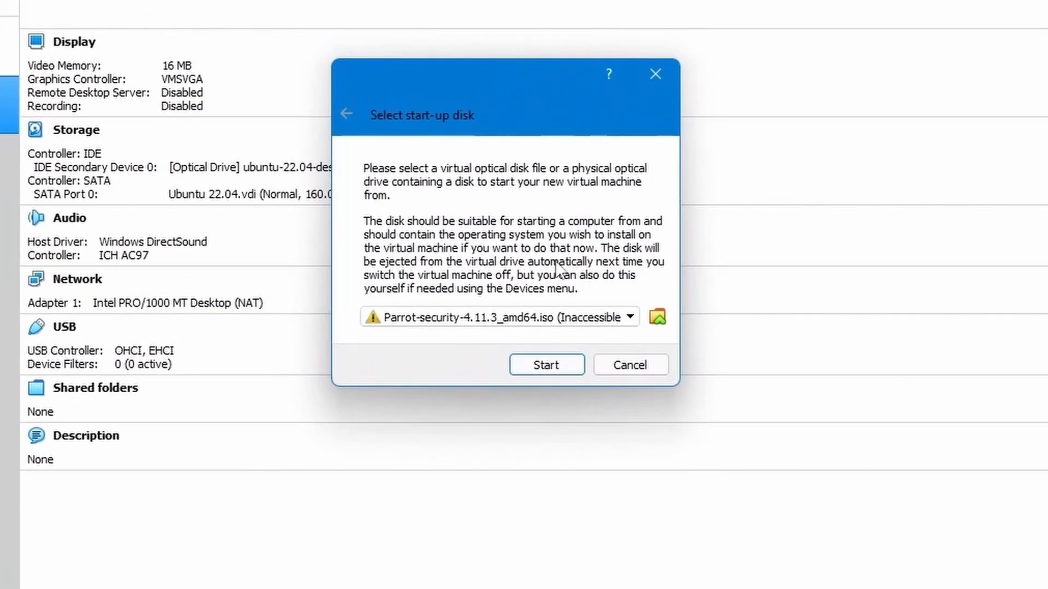
left_click(595, 323)
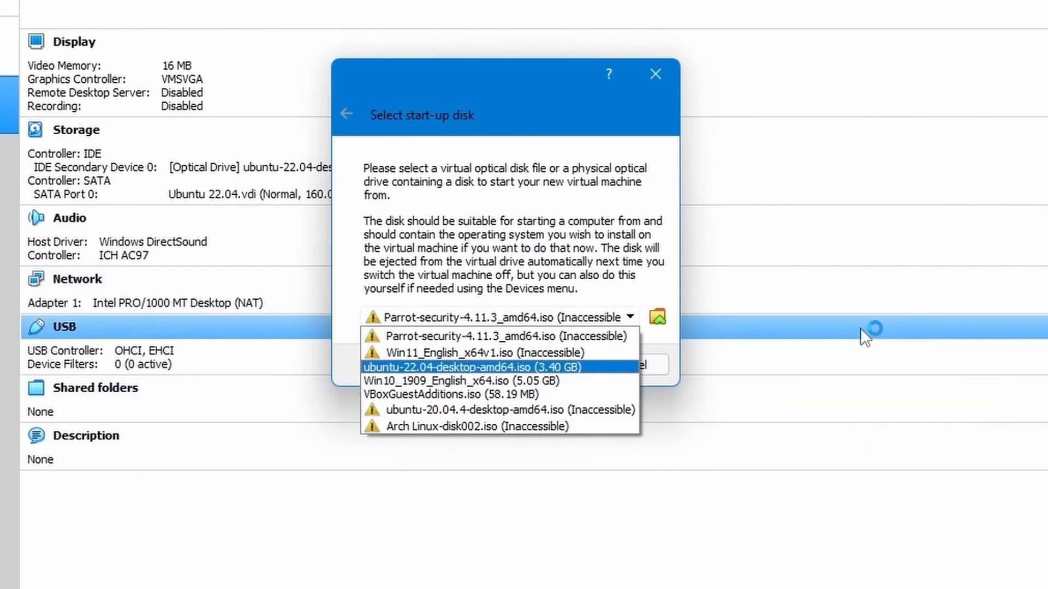
left_click(580, 366)
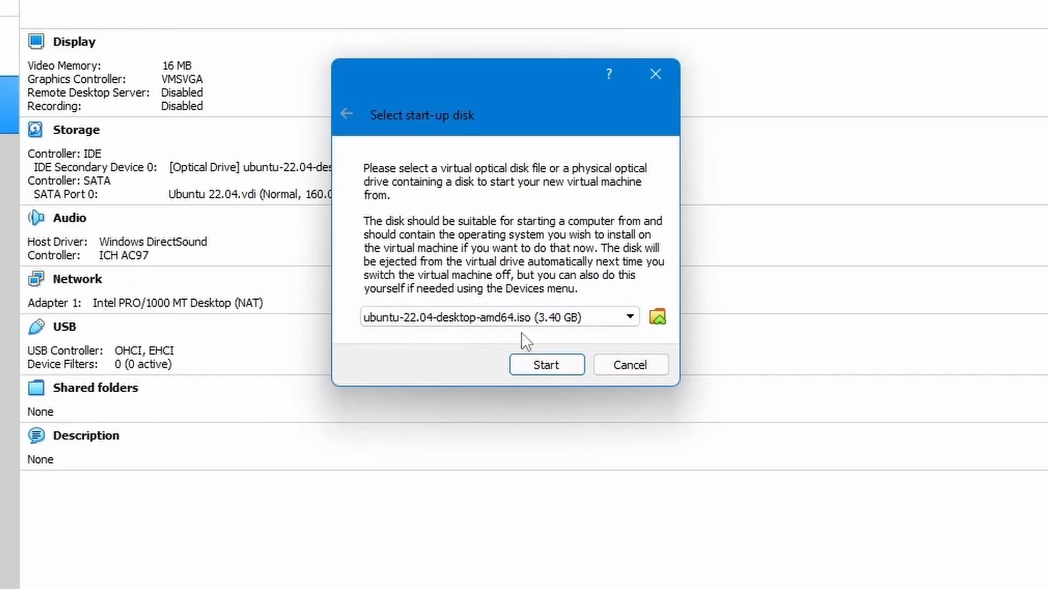
- Start the VM, boot 'Try or Install Ubuntu' from GRUB, and switch to full screen
left_click(540, 366)
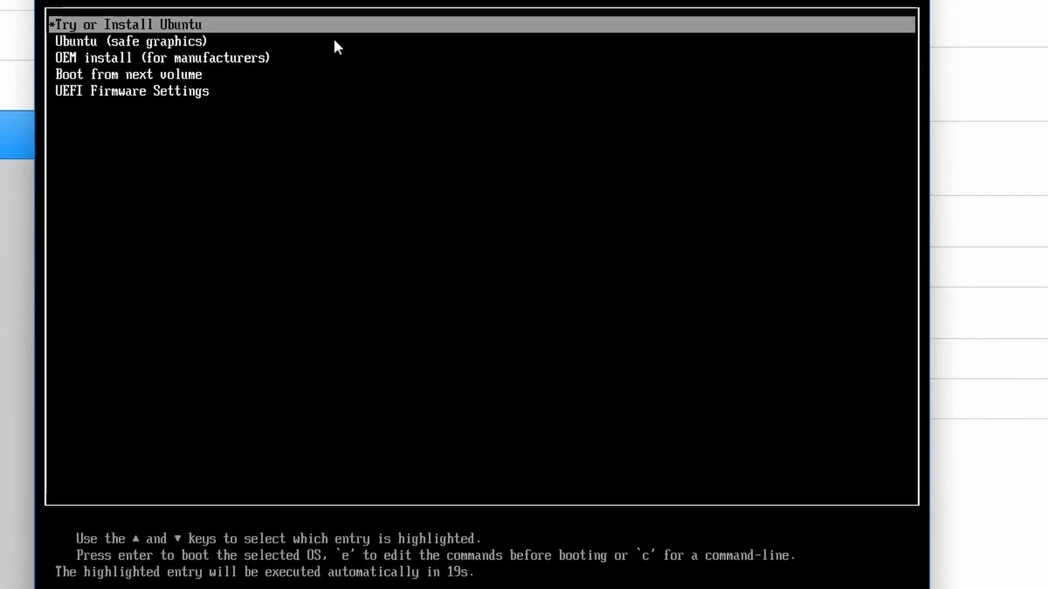
key("Return")
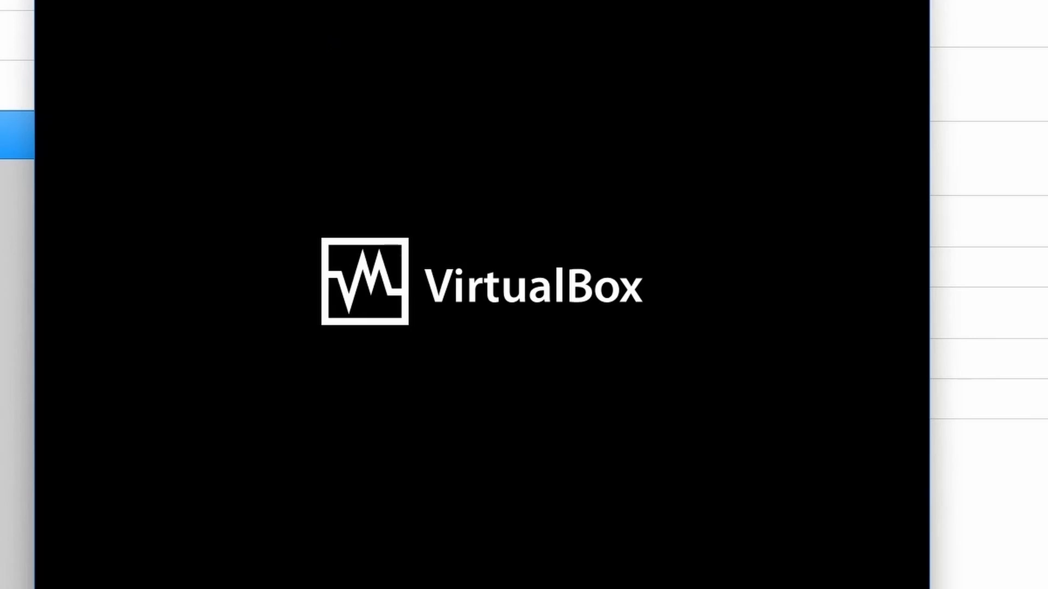
key("ctrl+f")
key("Return")
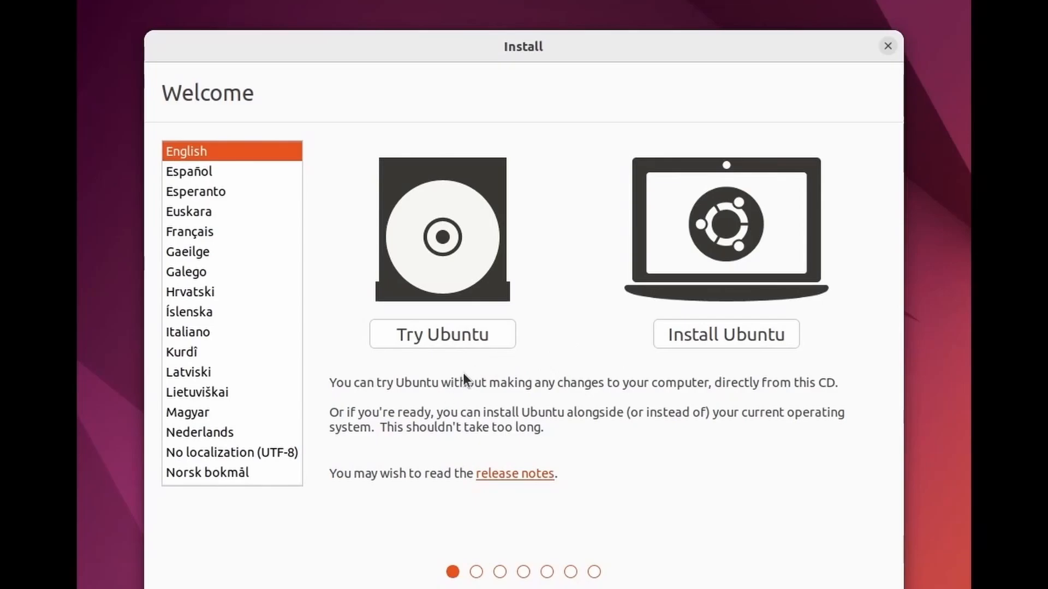
- Enter the live Ubuntu session and launch Install Ubuntu 22.04 LTS from its desktop
left_click(459, 345)
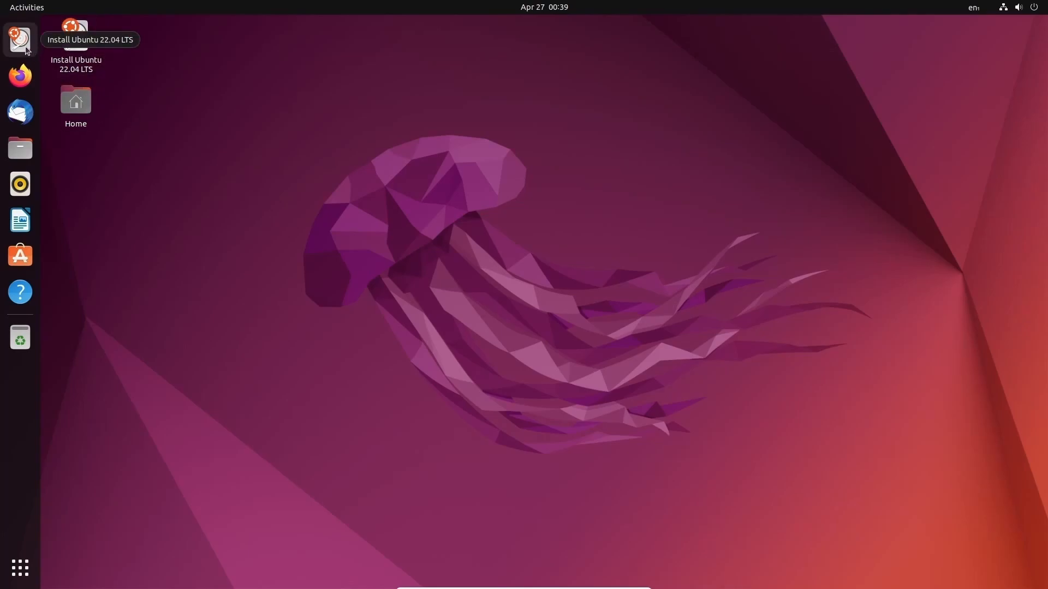
left_click(75, 44)
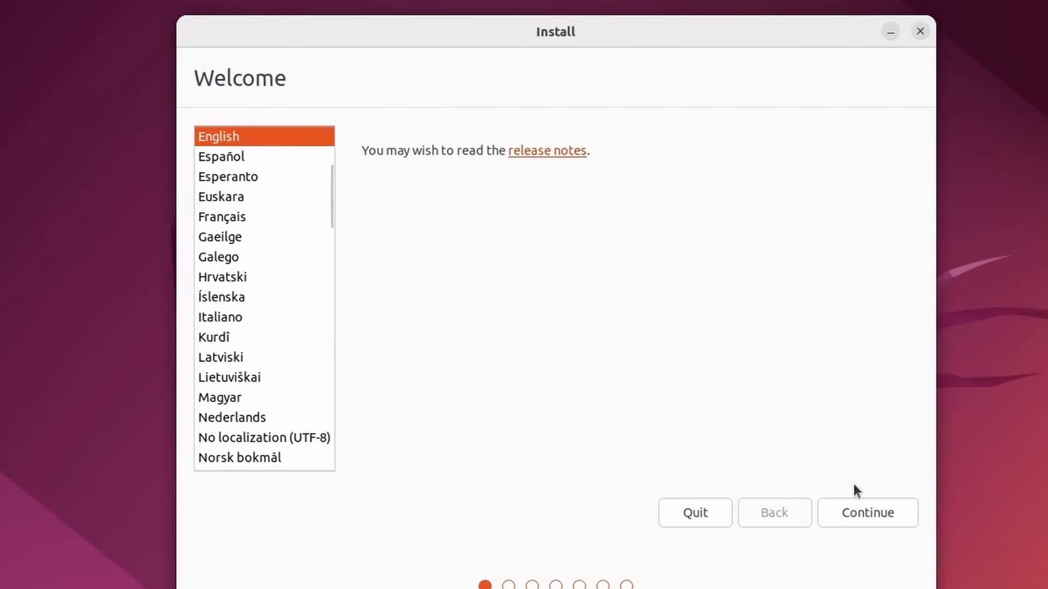
- Keep English and the English (US) keyboard layout, testing it by typing 'qwerty'
left_click(867, 511)
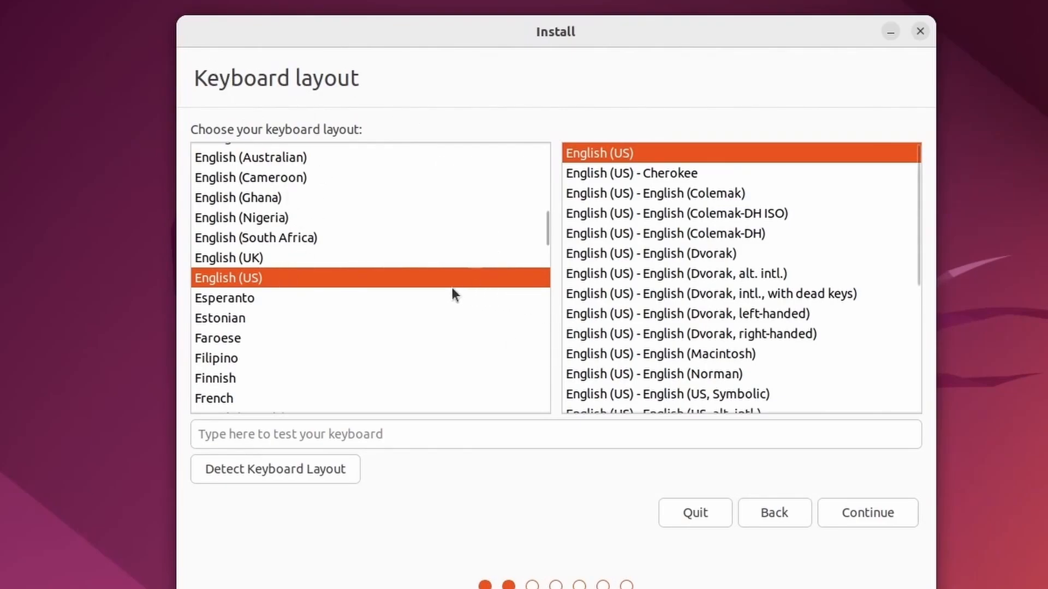
left_click(452, 428)
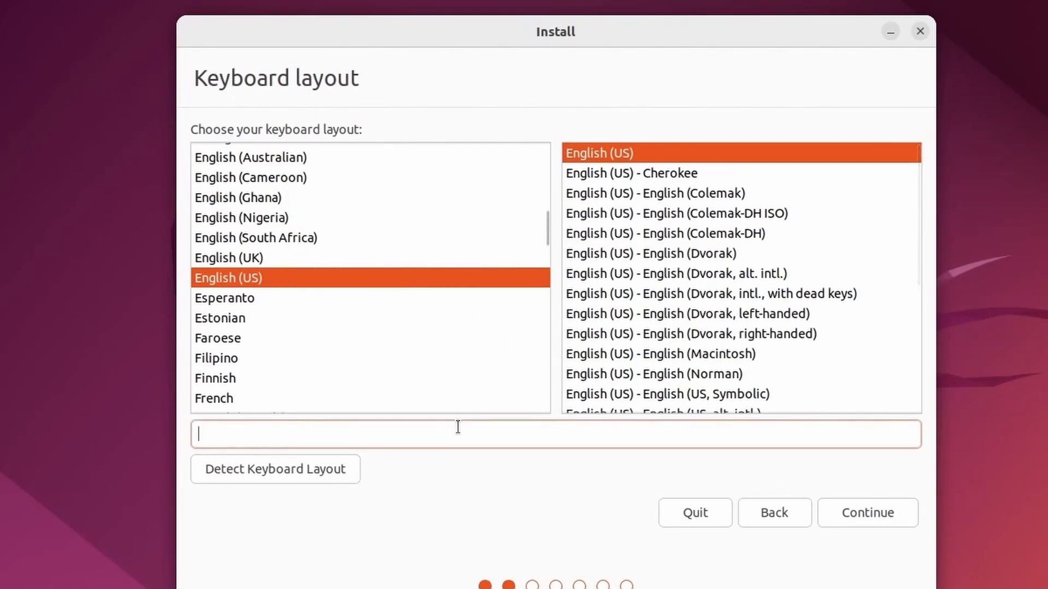
type("qwerty")
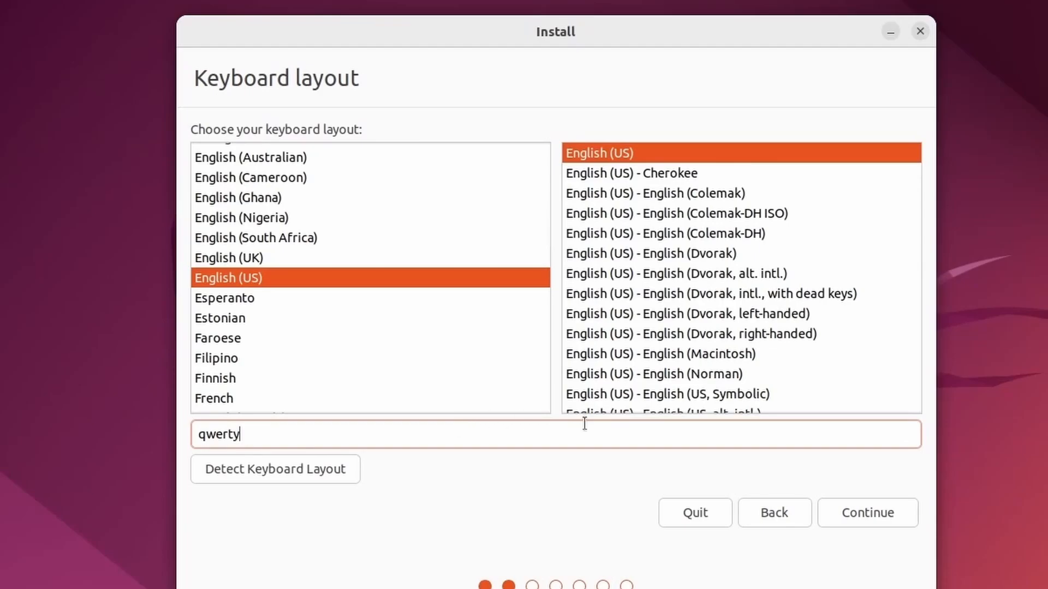
left_click(863, 508)
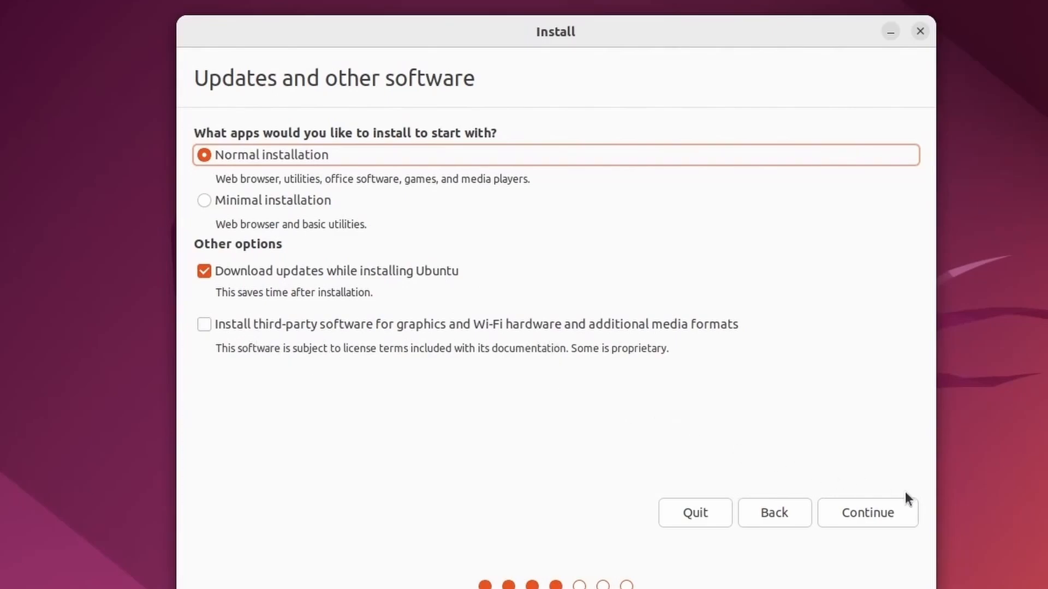
- Keep Normal installation with updates, choose Erase disk and install Ubuntu, and approve writing the changes
left_click(869, 512)
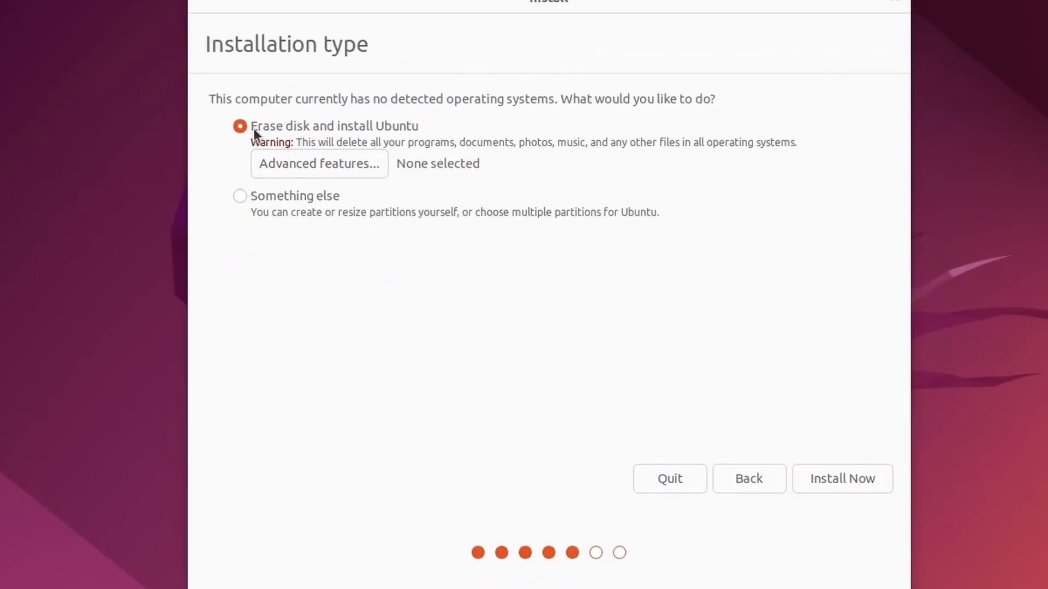
left_click(397, 126)
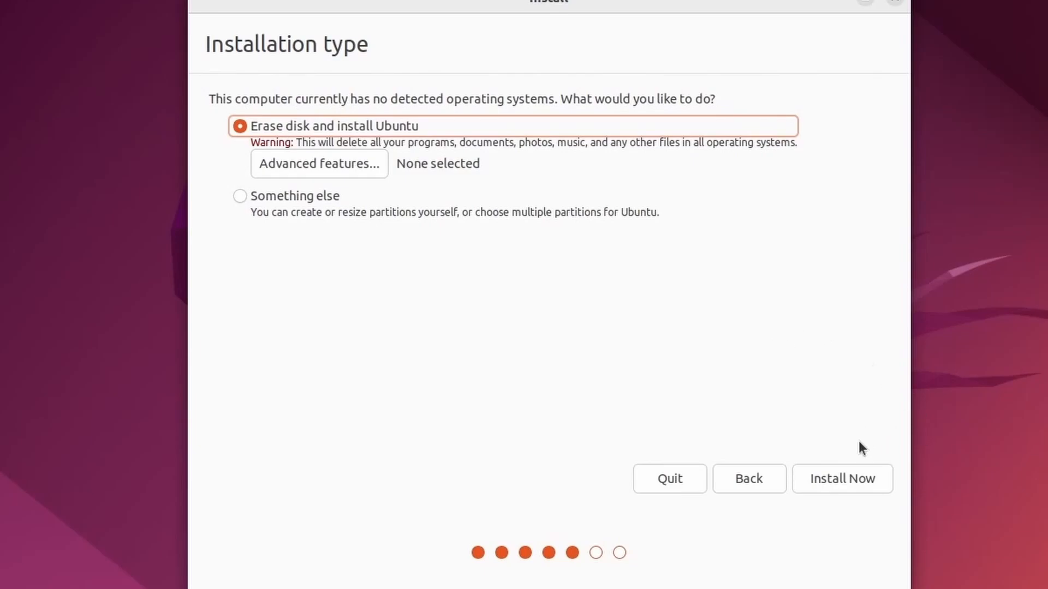
left_click(842, 480)
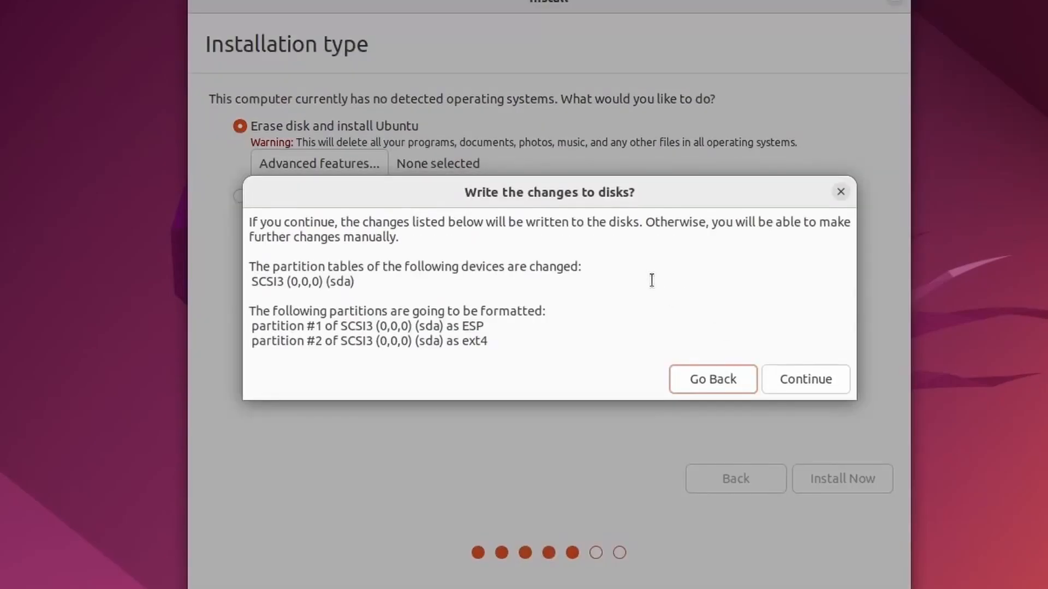
left_click_drag(604, 243, 249, 224)
left_click(553, 247)
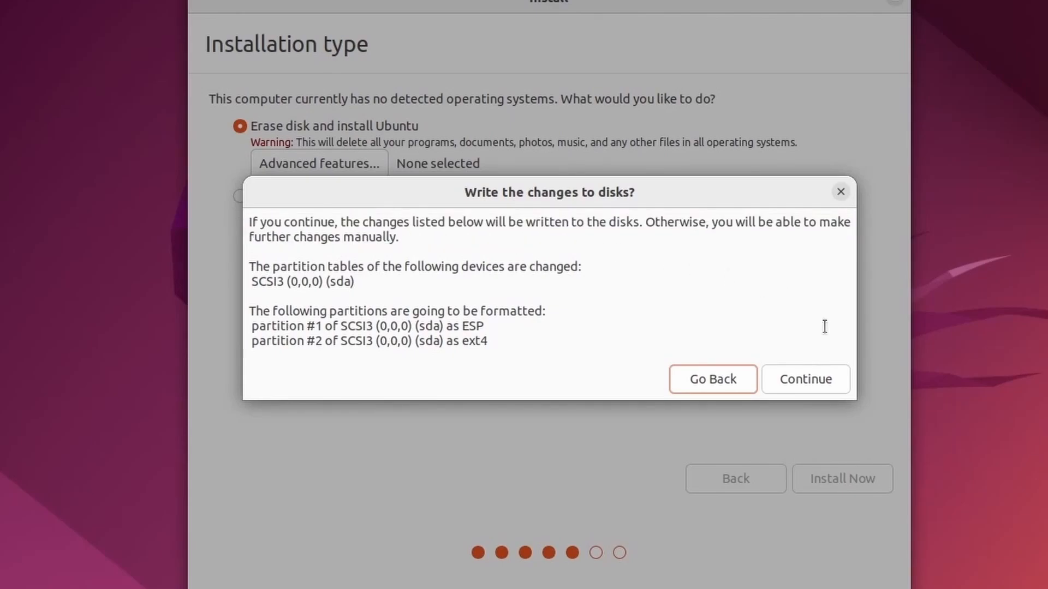
left_click(817, 381)
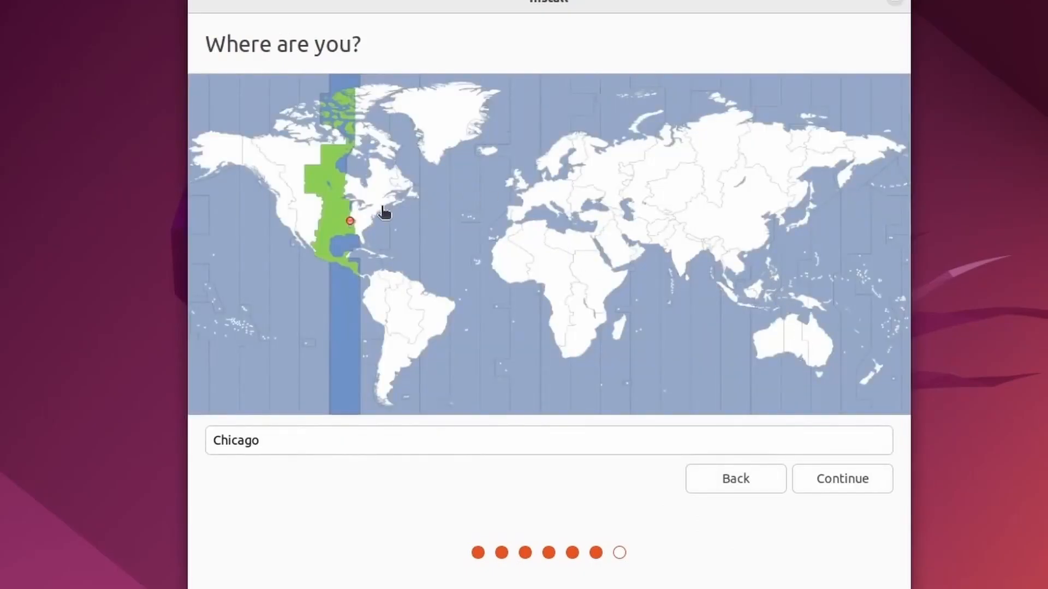
- Set the time zone to New York and fill in your name and the computer's name
left_click(380, 210)
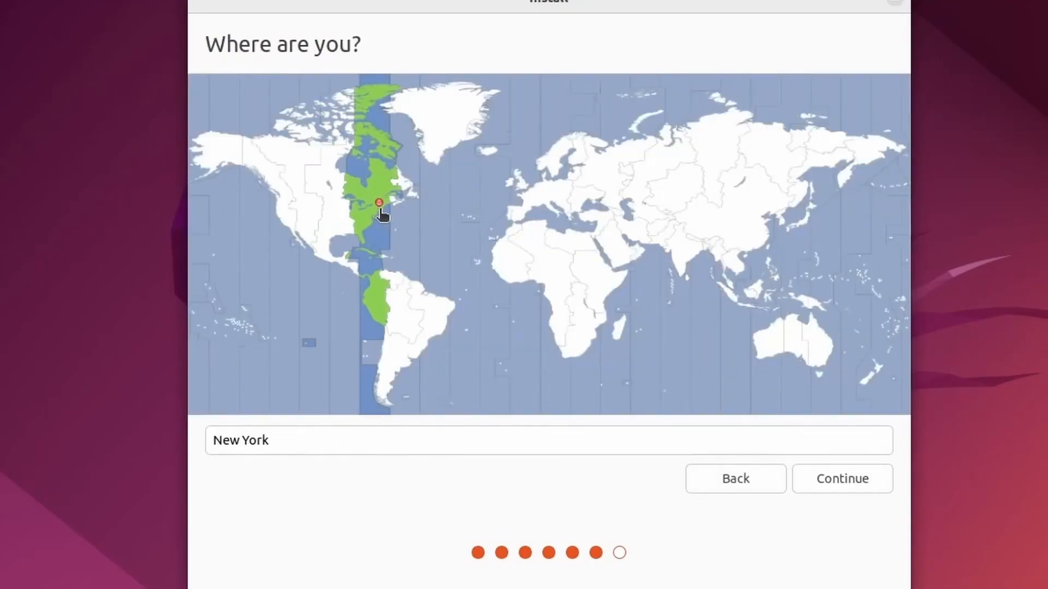
left_click(861, 478)
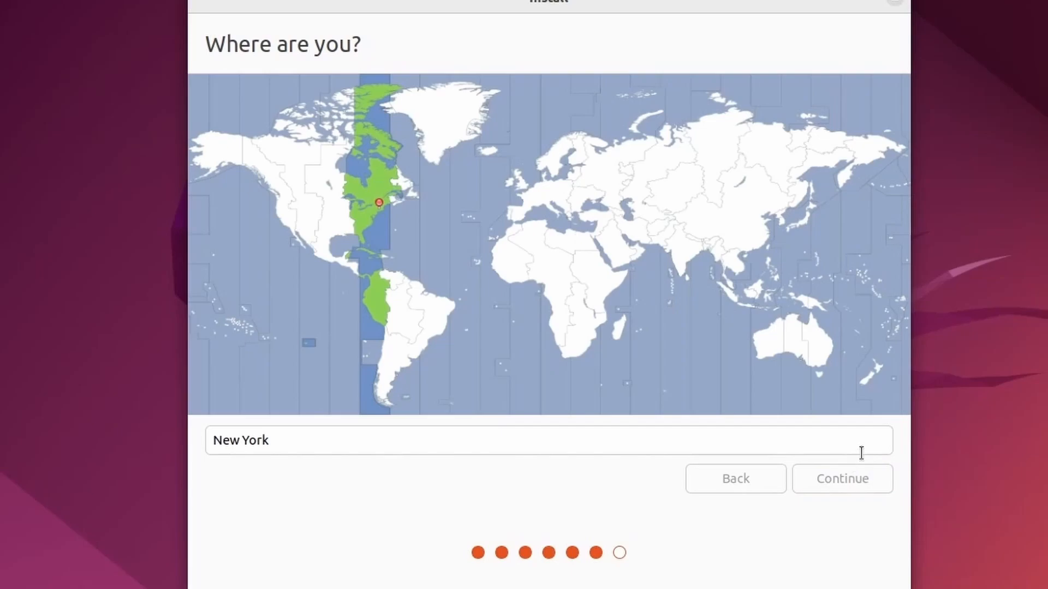
type("savvynik")
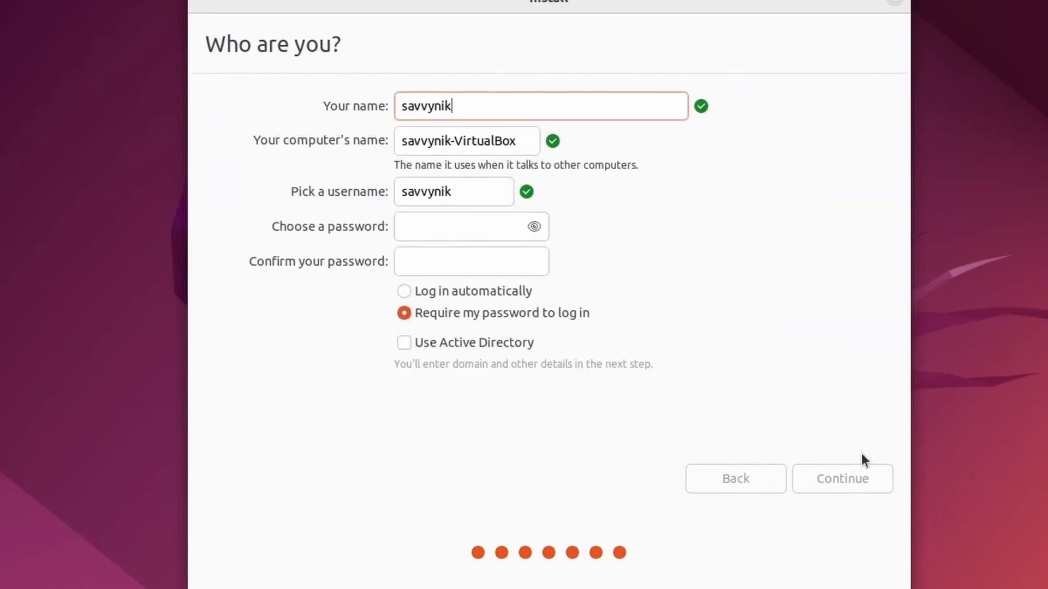
key("Tab")
type("savvynik")
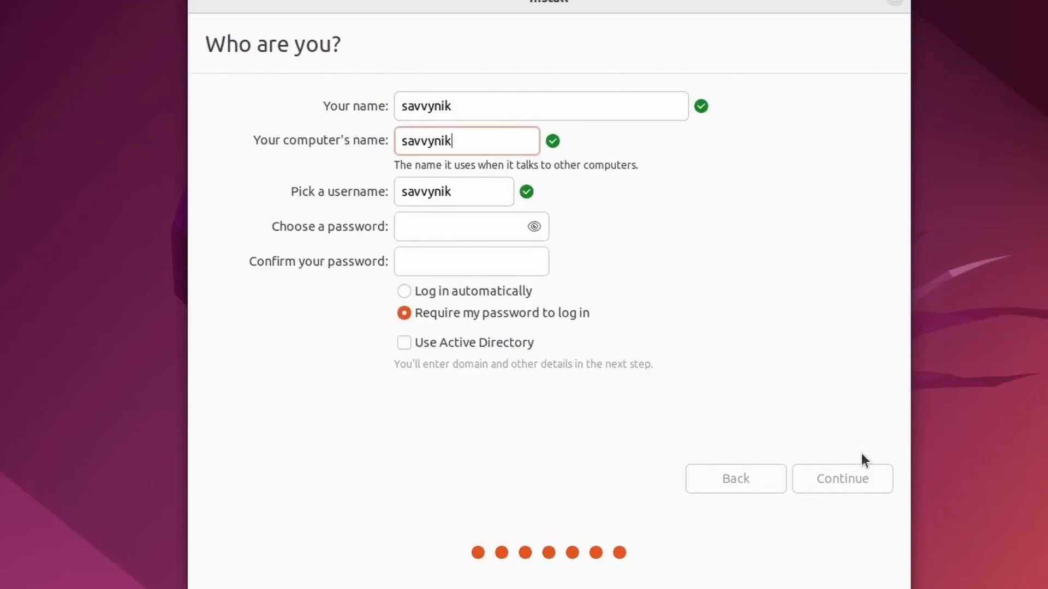
key("Tab")
key("Tab")
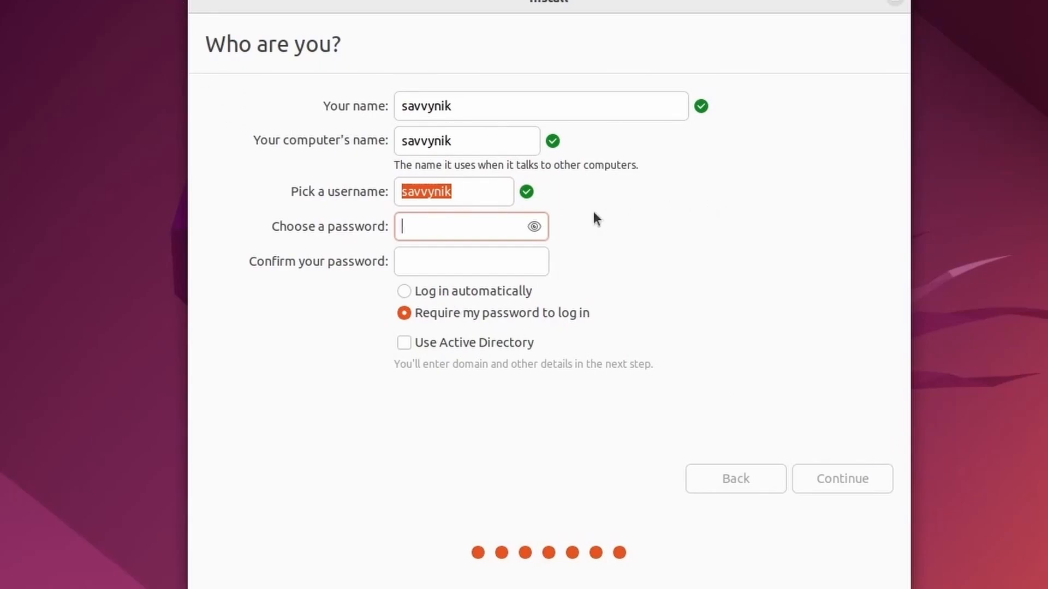
- Confirm the username, enter and confirm the account password, and continue installing
left_click(460, 196)
left_click(499, 224)
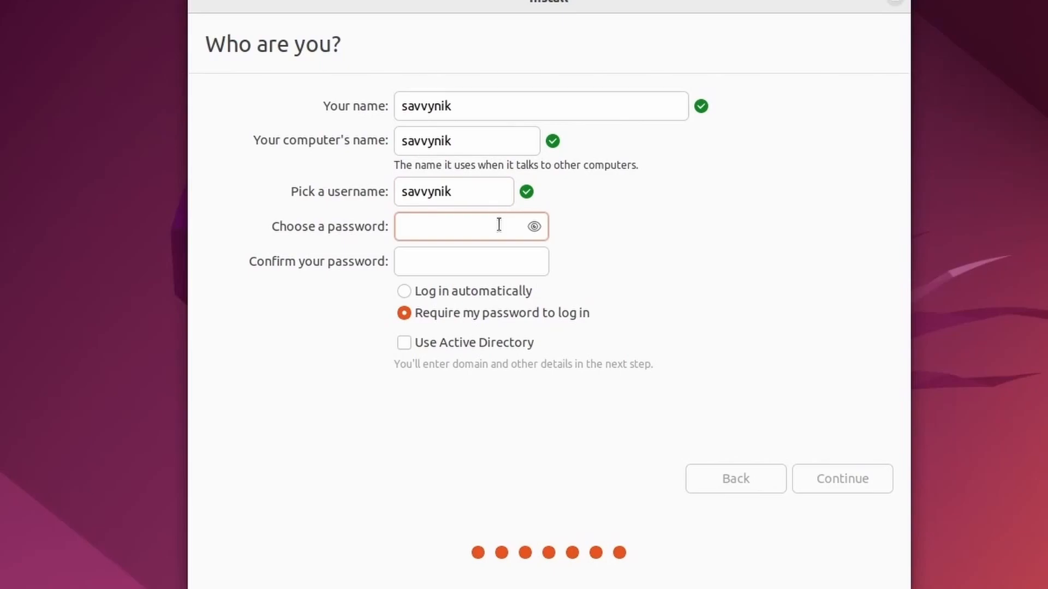
type("********")
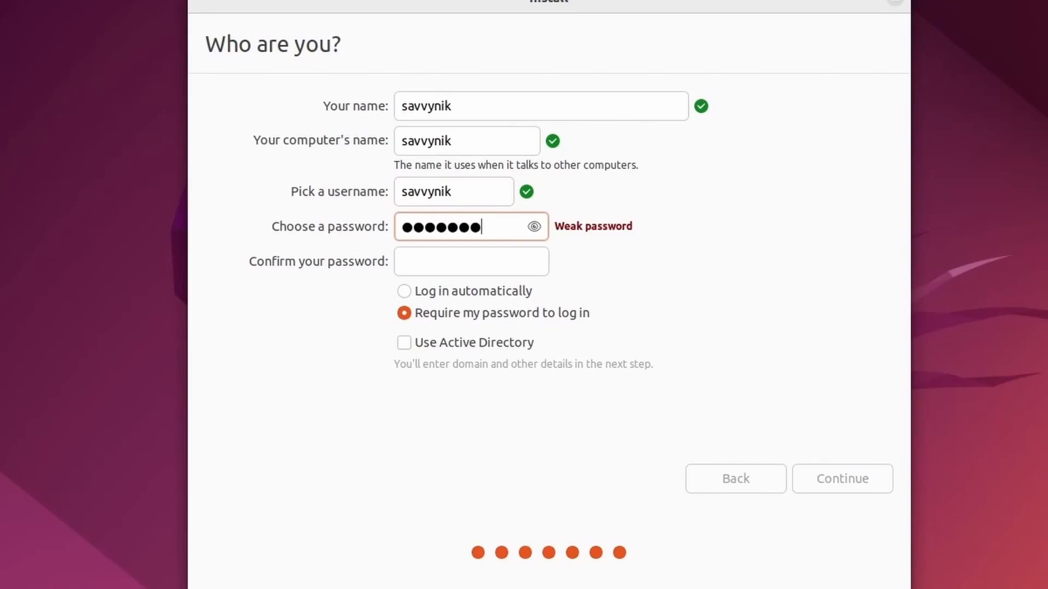
key("Tab")
type("********")
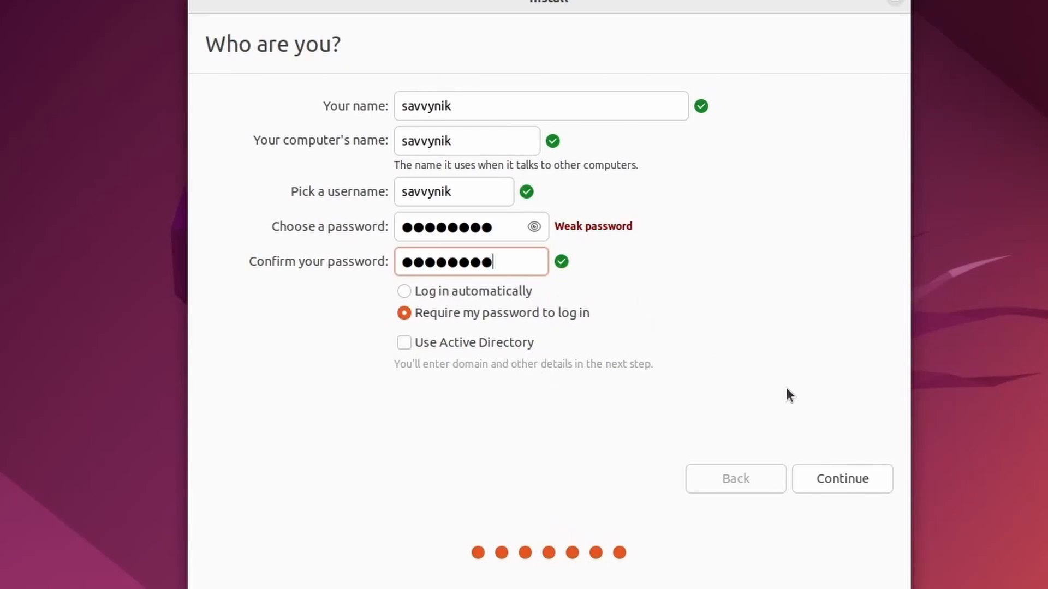
left_click(836, 476)
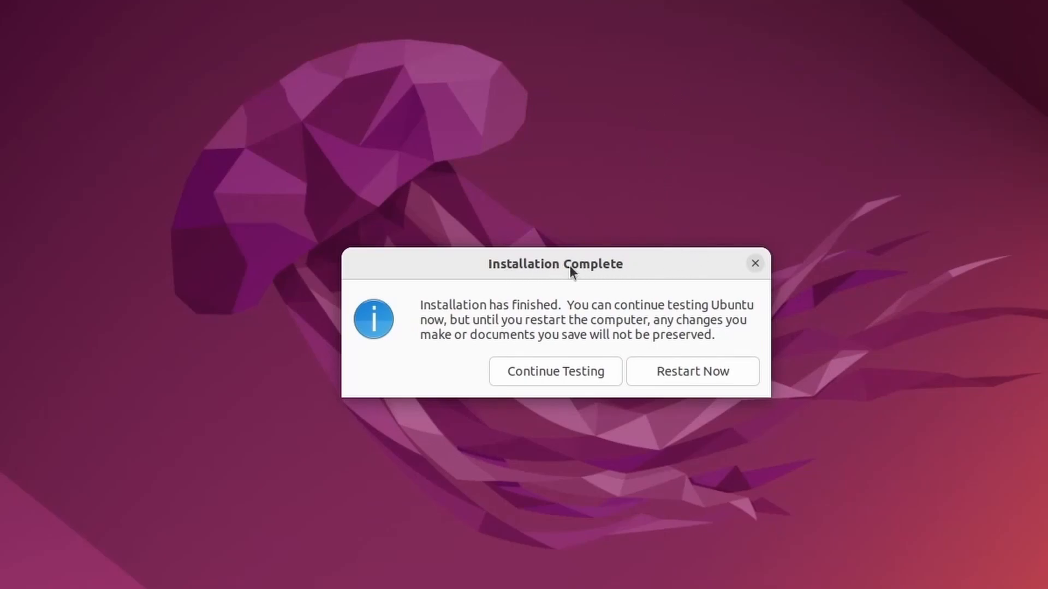
- Restart after installation and power off the VM after the Guru Meditation error
left_click(691, 372)
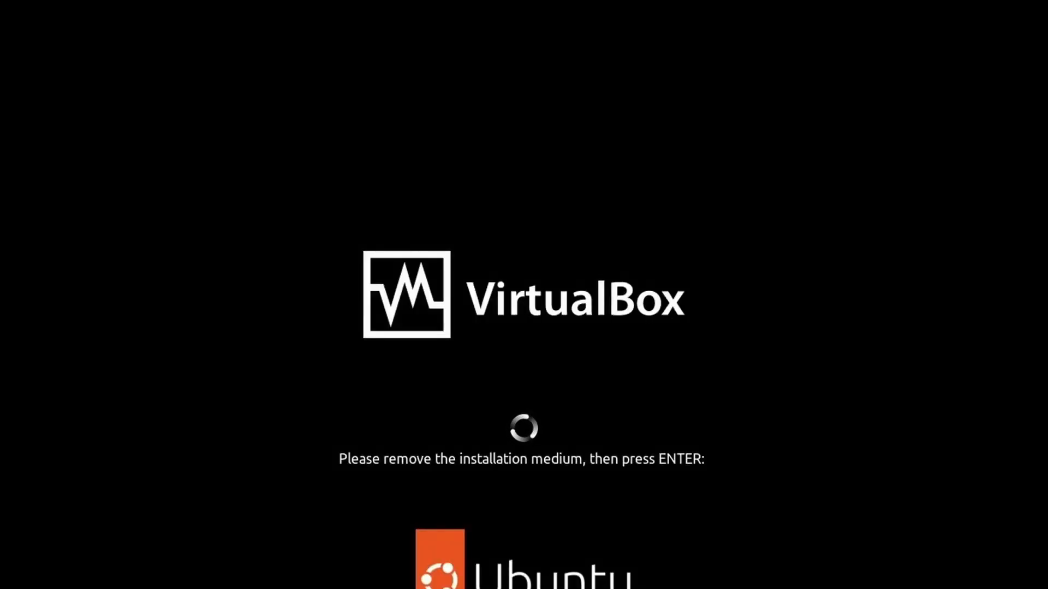
key("Return")
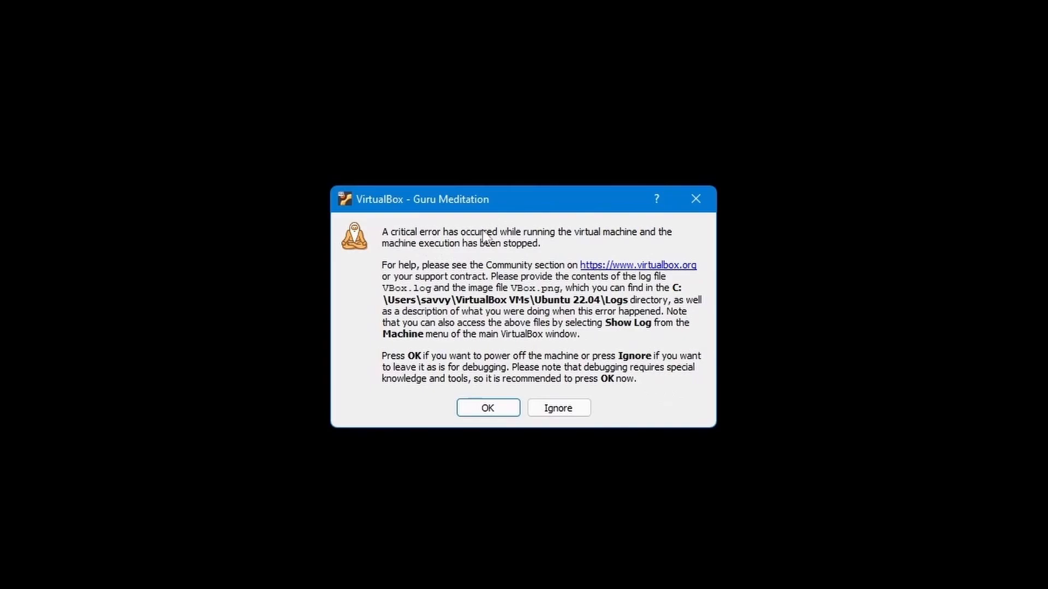
left_click(488, 408)
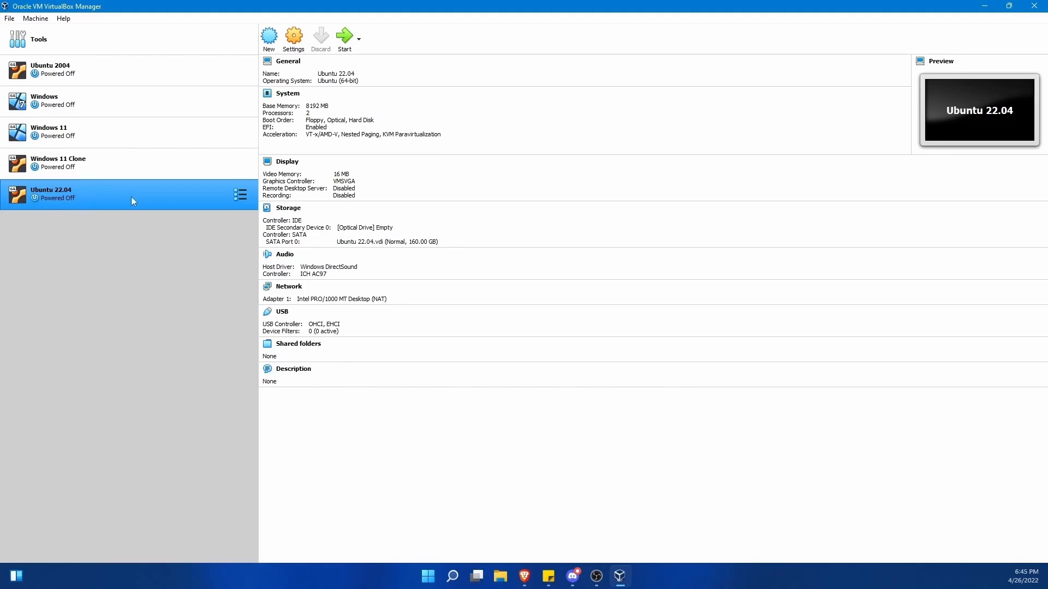
- Launch the Ubuntu 22.04 VM in full screen, boot the default Ubuntu entry, and log in
double_click(129, 197)
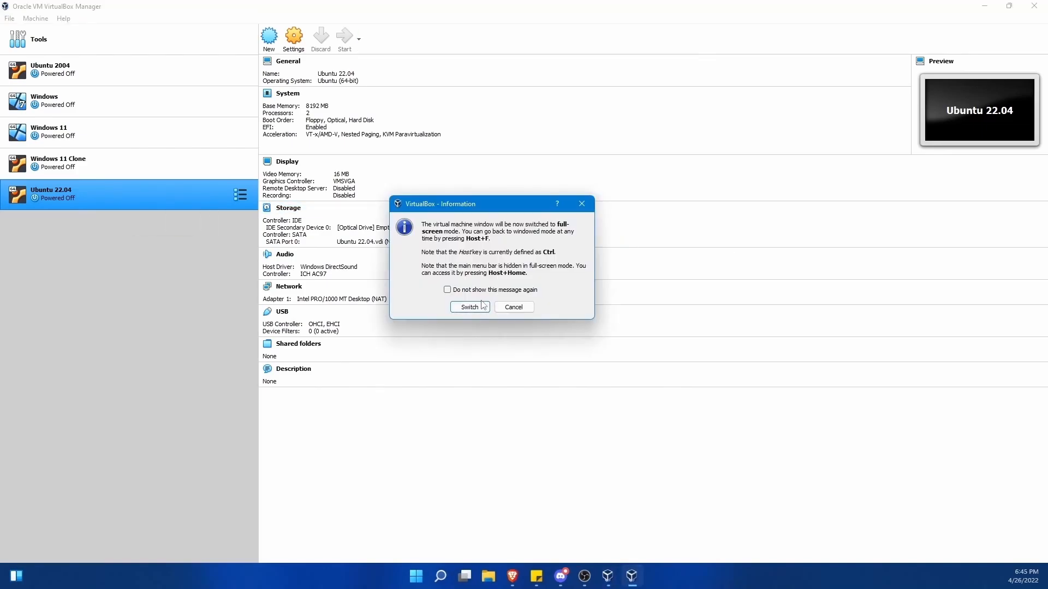
left_click(478, 309)
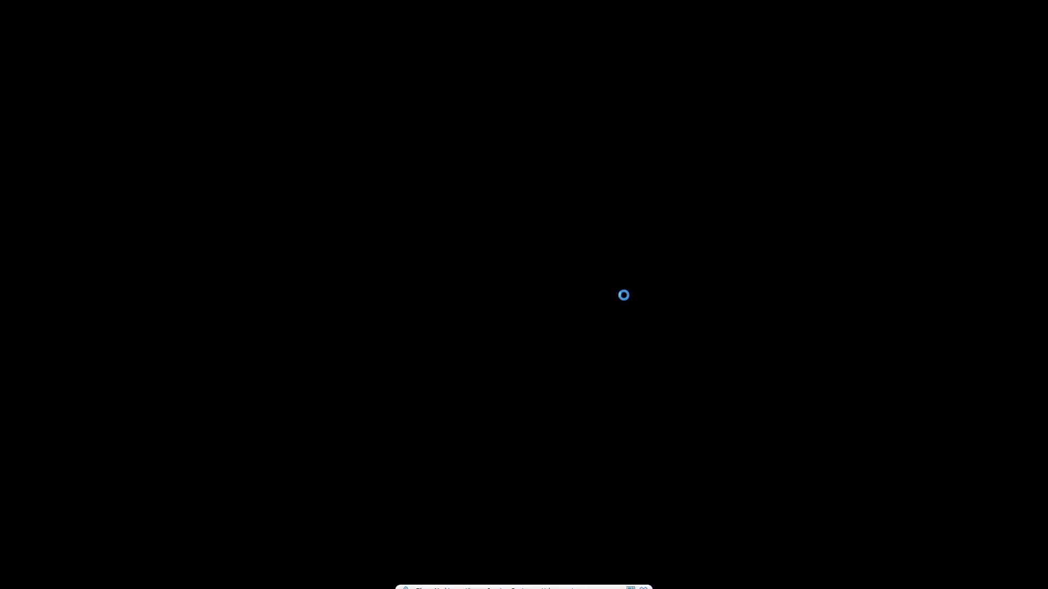
key("Down")
key("Up")
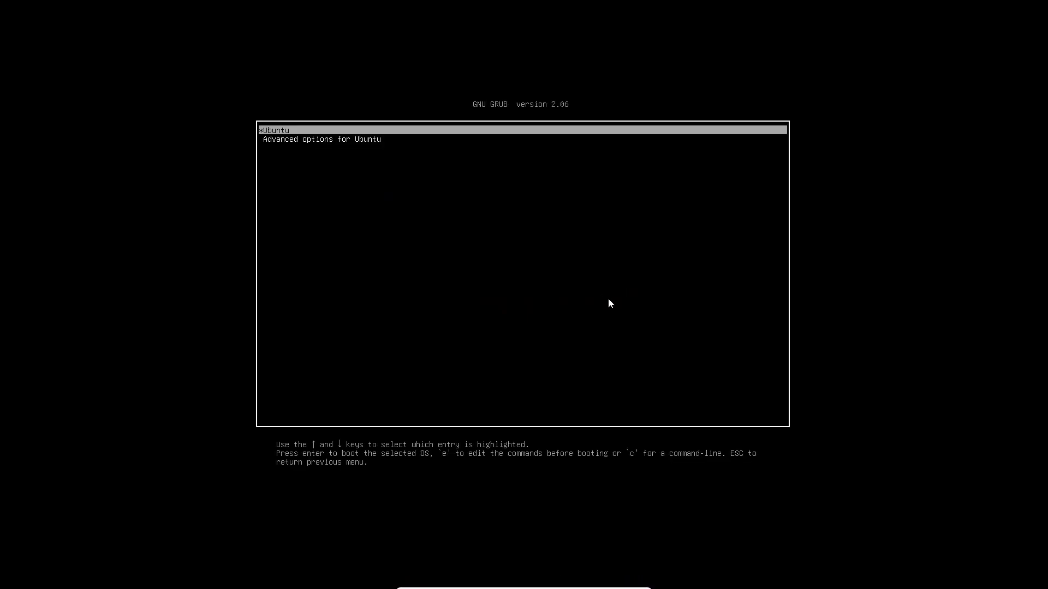
key("Return")
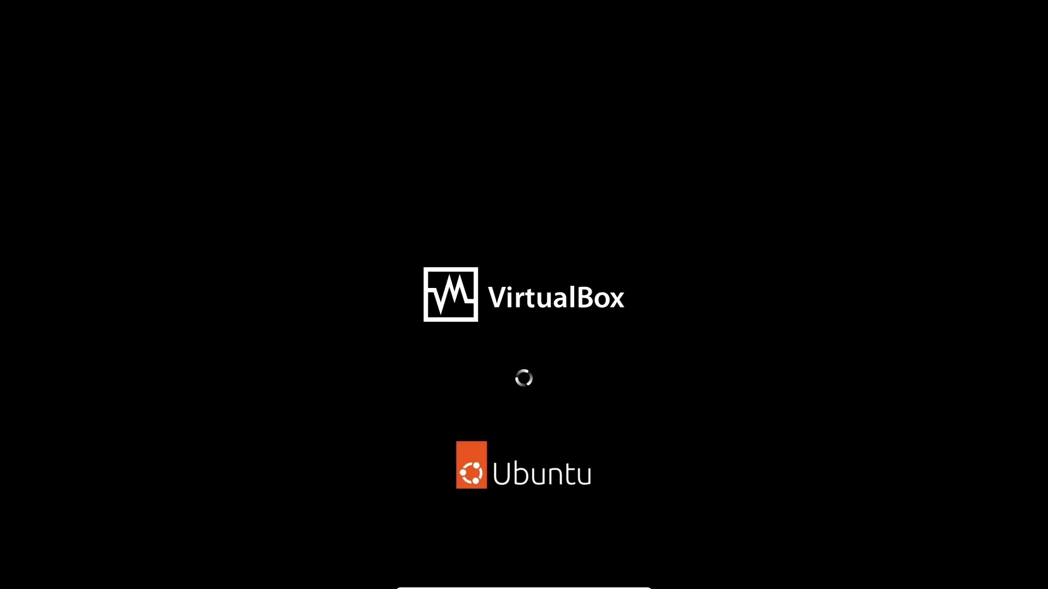
type("********")
key("Return")
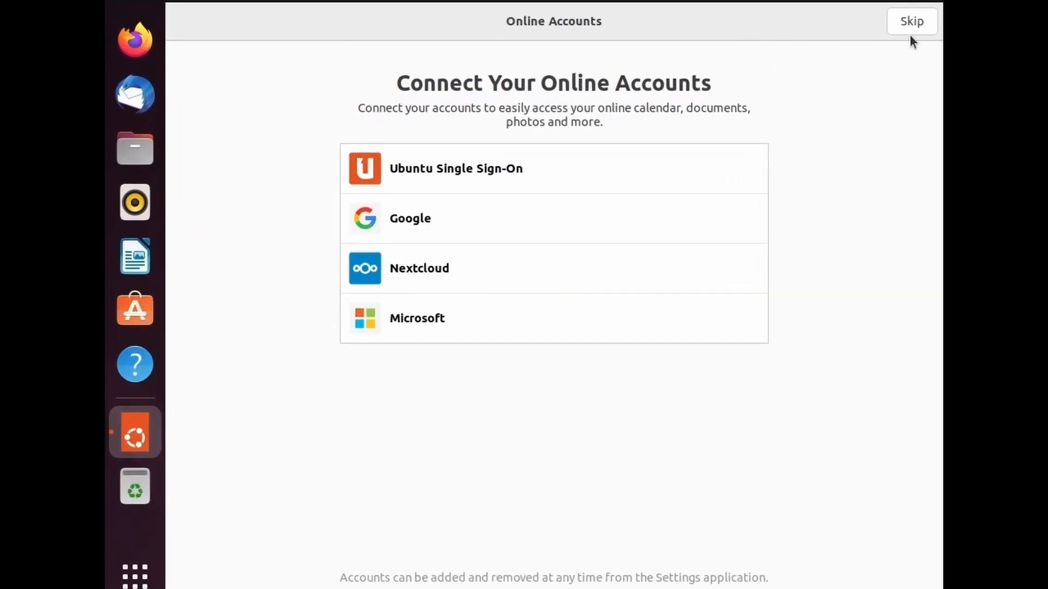
- Skip online accounts, decline sending system info, and finish the welcome setup
left_click(910, 35)
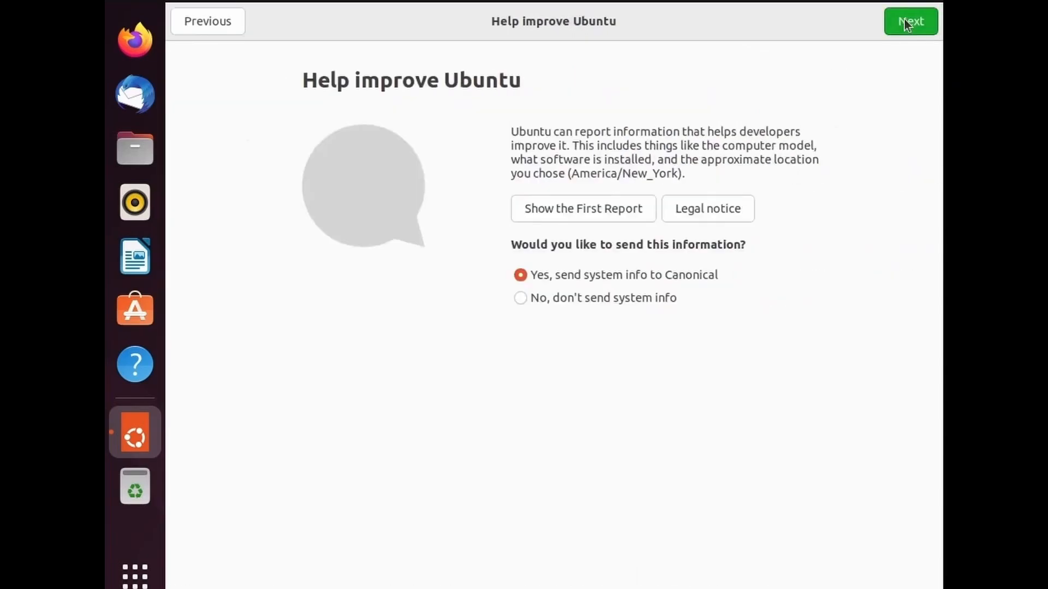
left_click(511, 298)
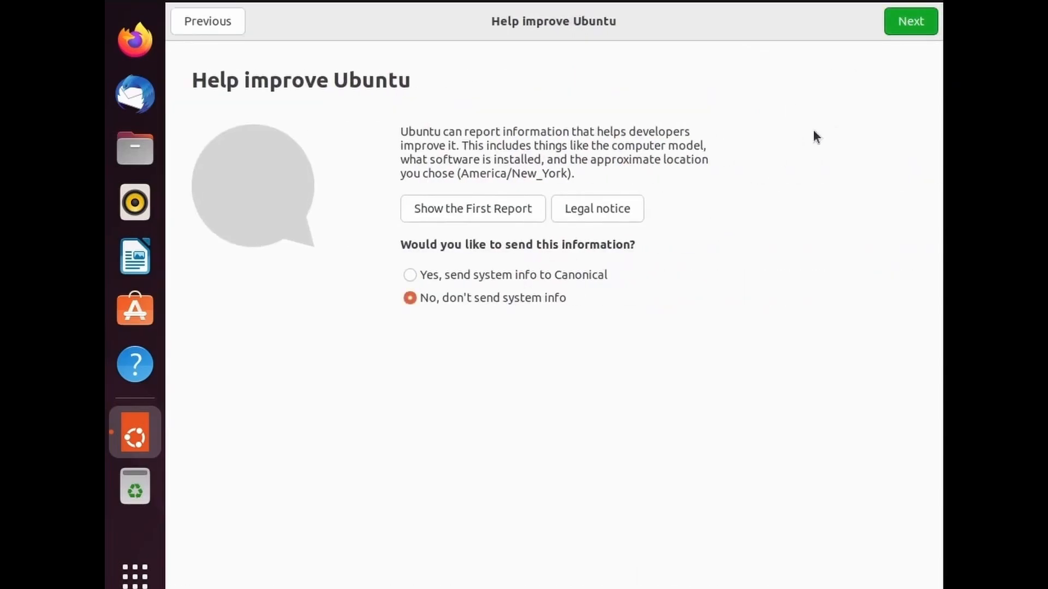
left_click(895, 24)
left_click(915, 24)
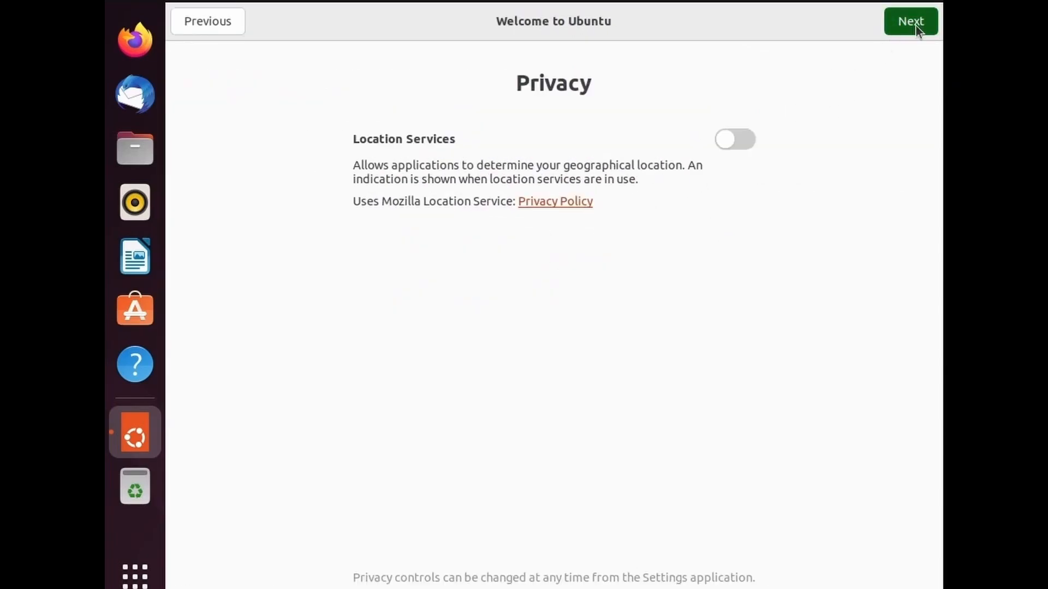
left_click(915, 25)
left_click(909, 24)
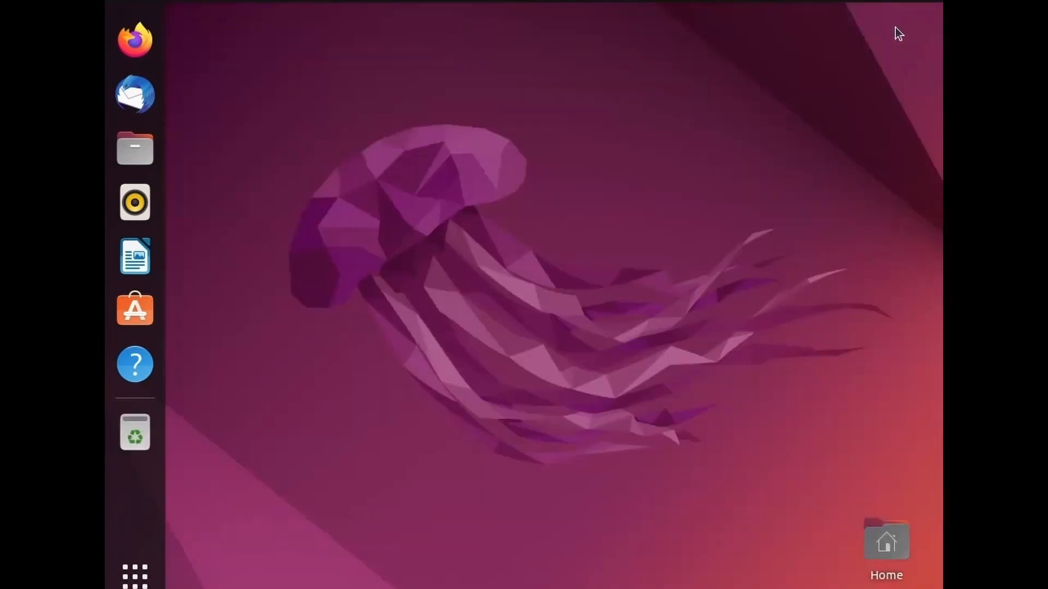
- Set the display resolution to 1920 × 1080 (16:9), keep the changes, and close Settings
right_click(606, 284)
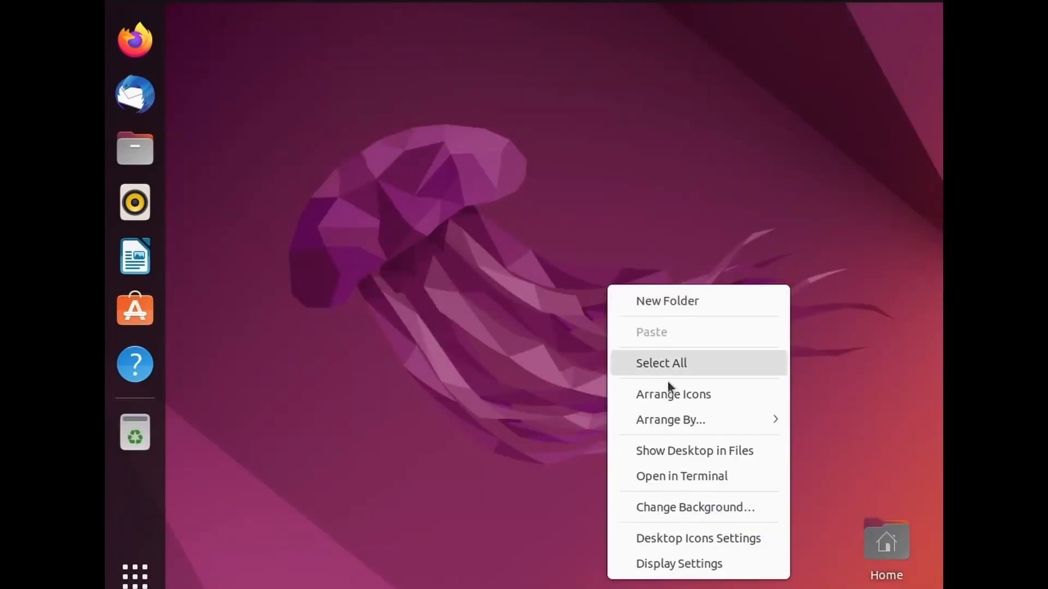
left_click(667, 567)
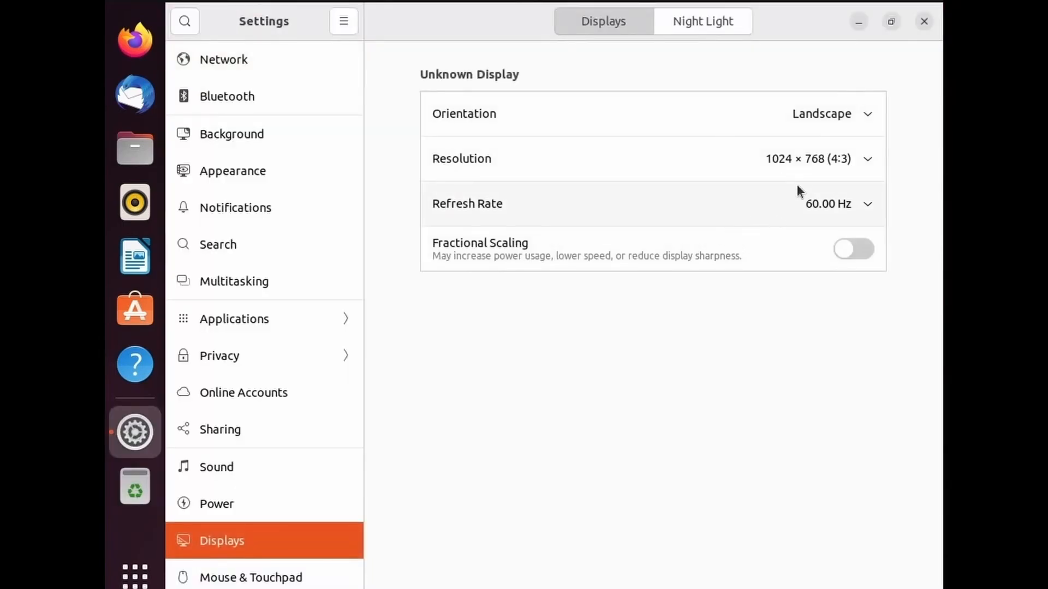
left_click(808, 175)
left_click(840, 327)
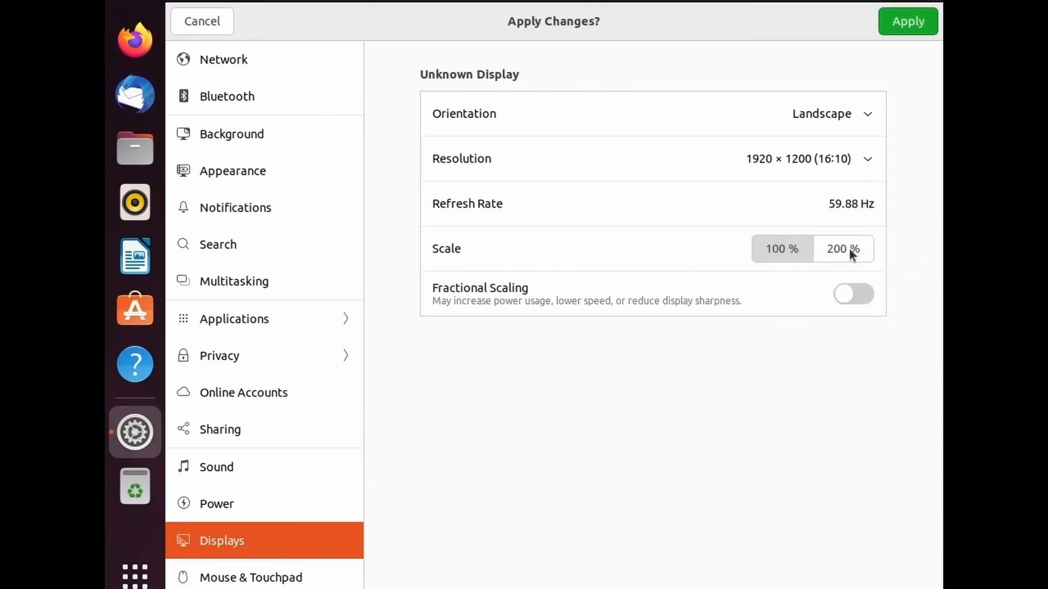
left_click(851, 166)
left_click(852, 363)
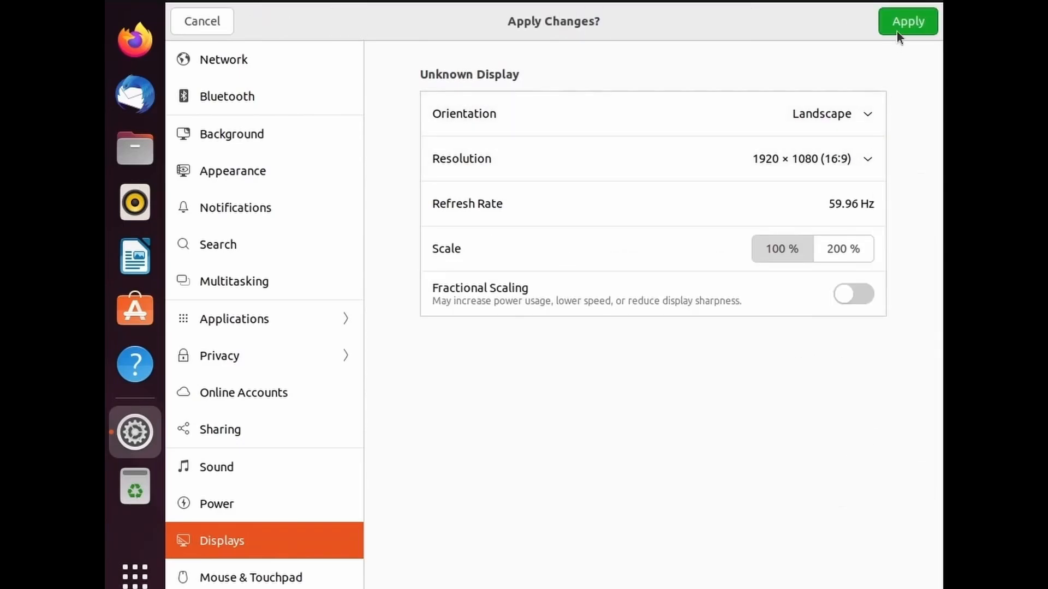
left_click(908, 24)
left_click(601, 334)
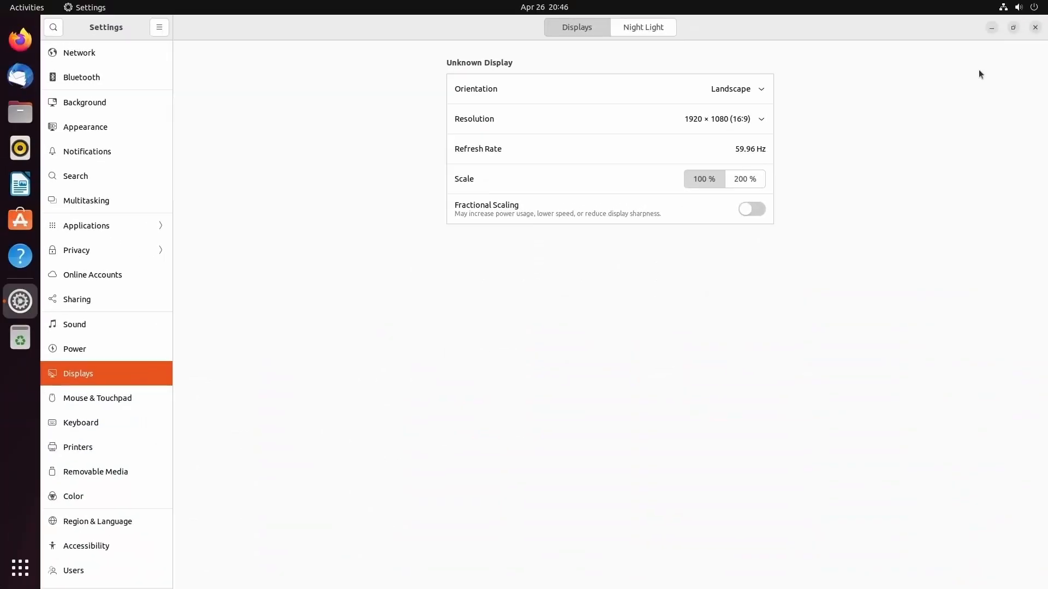
left_click(1040, 31)
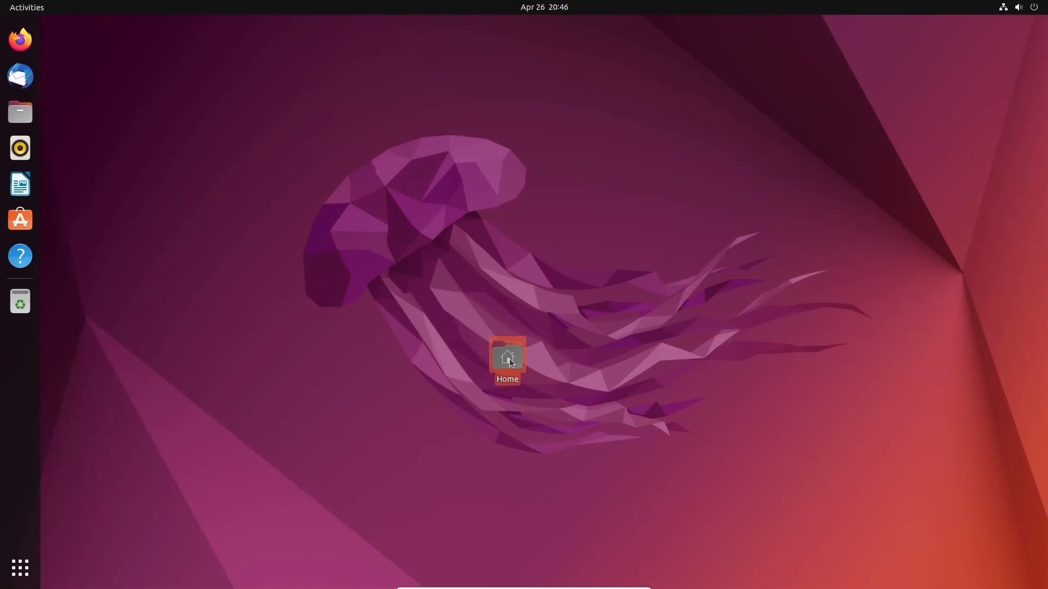
- Move the Home icon top-left, insert the Guest Additions CD, and open the VBox_GAs_6.1.22 disc
left_click_drag(507, 357, 113, 62)
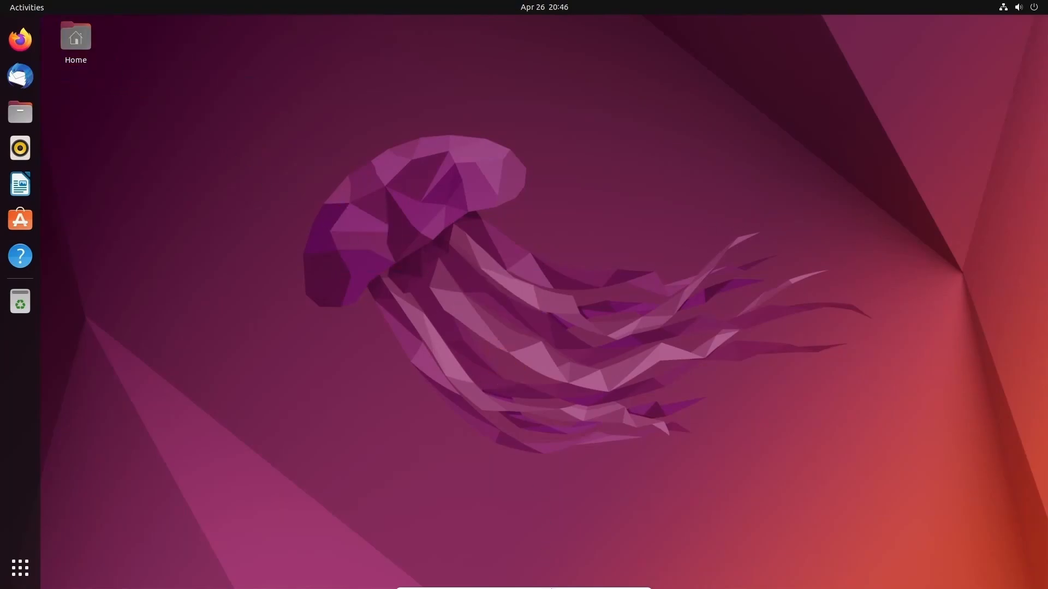
mouse_move(551, 588)
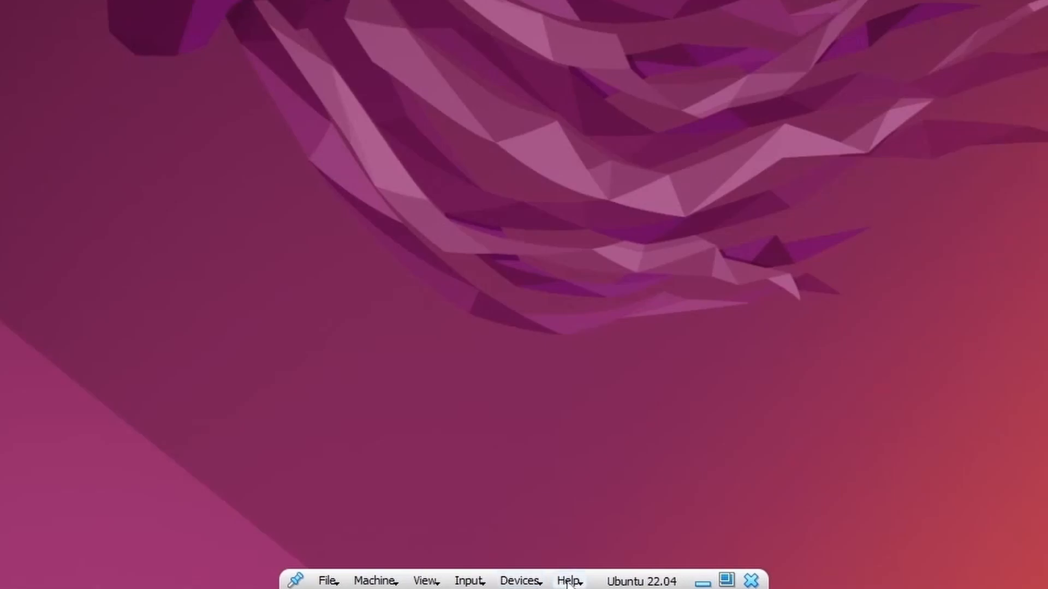
left_click(524, 582)
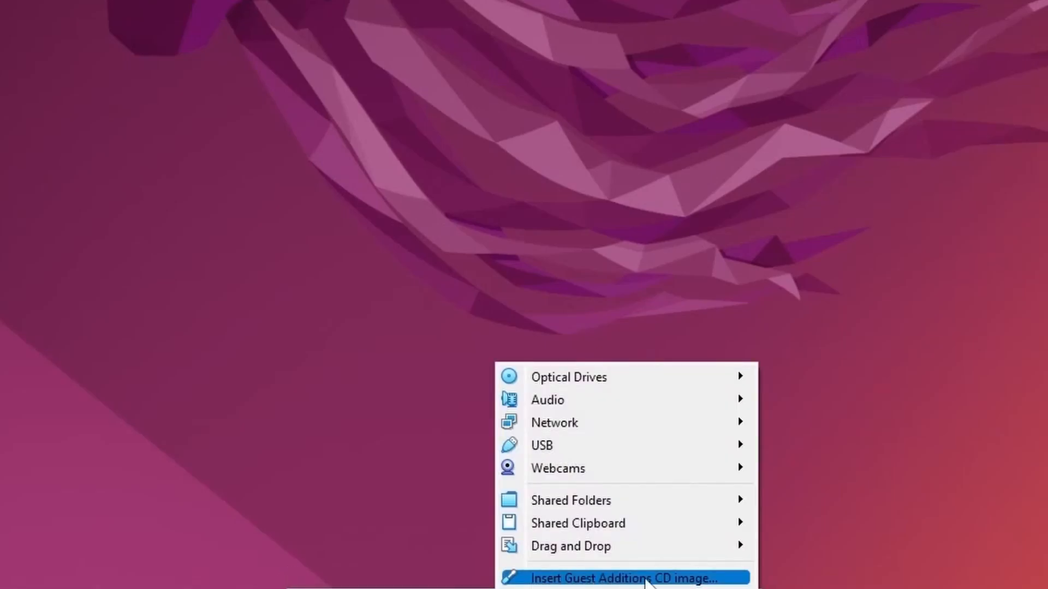
left_click(685, 580)
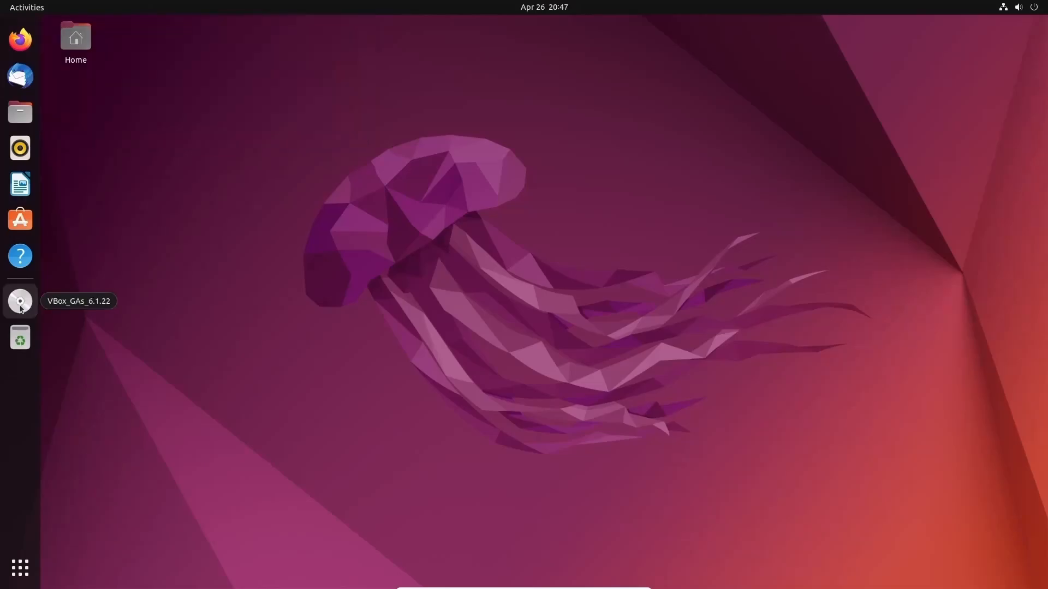
left_click(20, 307)
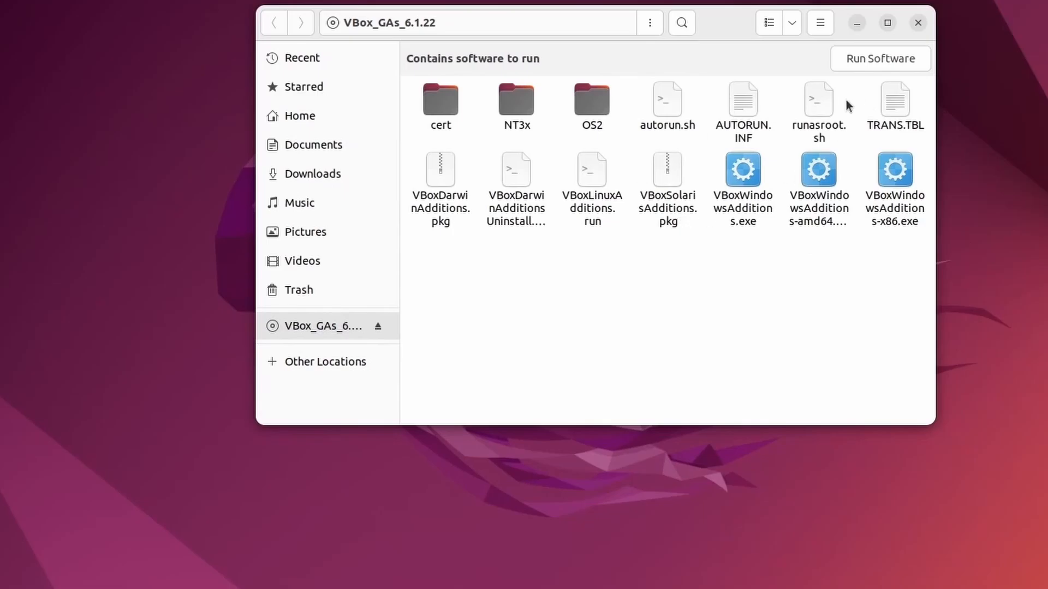
right_click(668, 105)
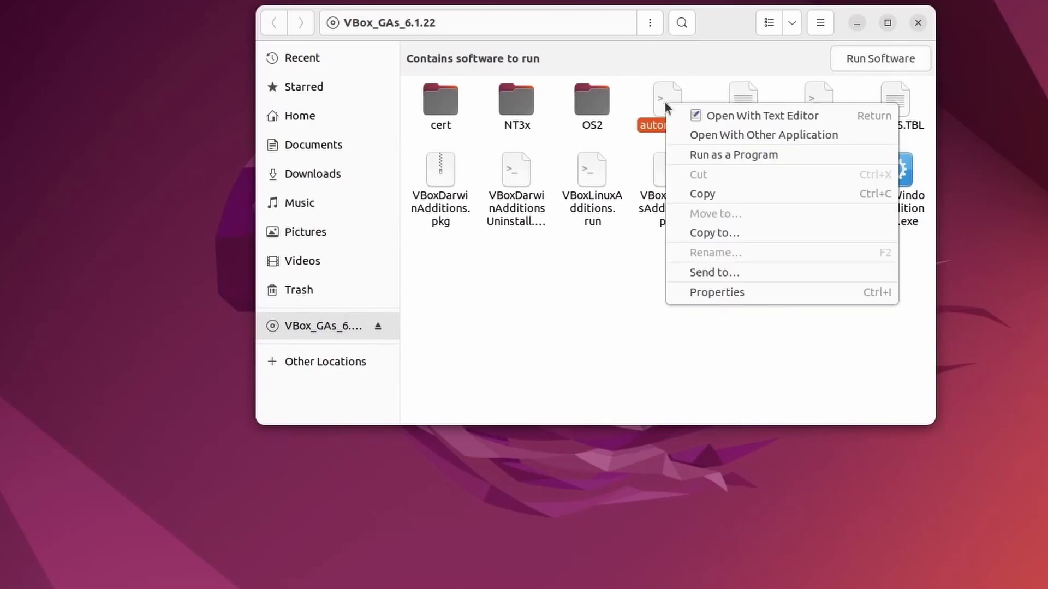
- Run autorun.sh as a program, authenticating with the administrator password
left_click(733, 156)
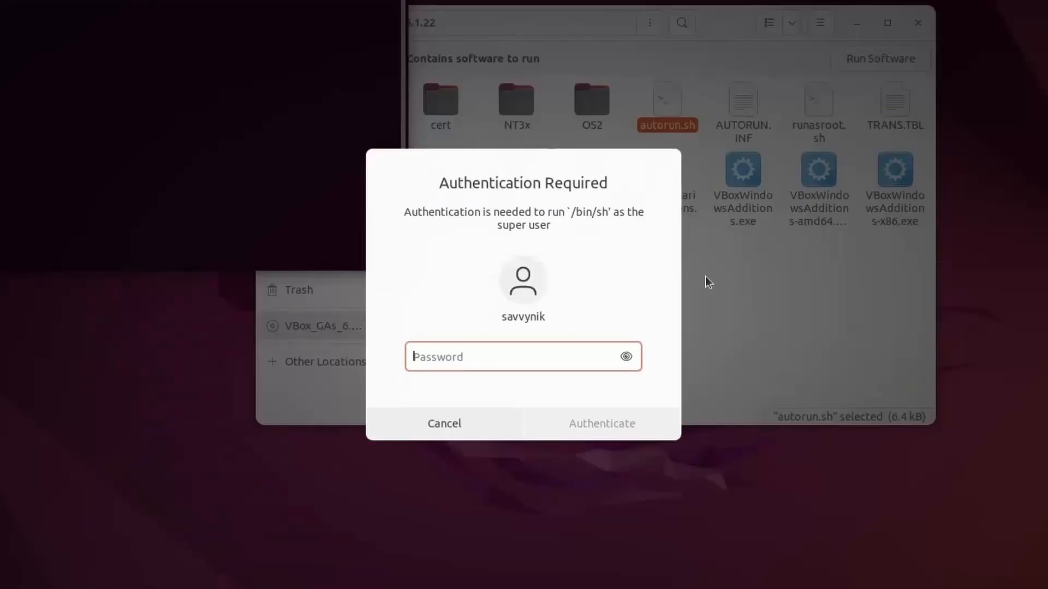
type("********")
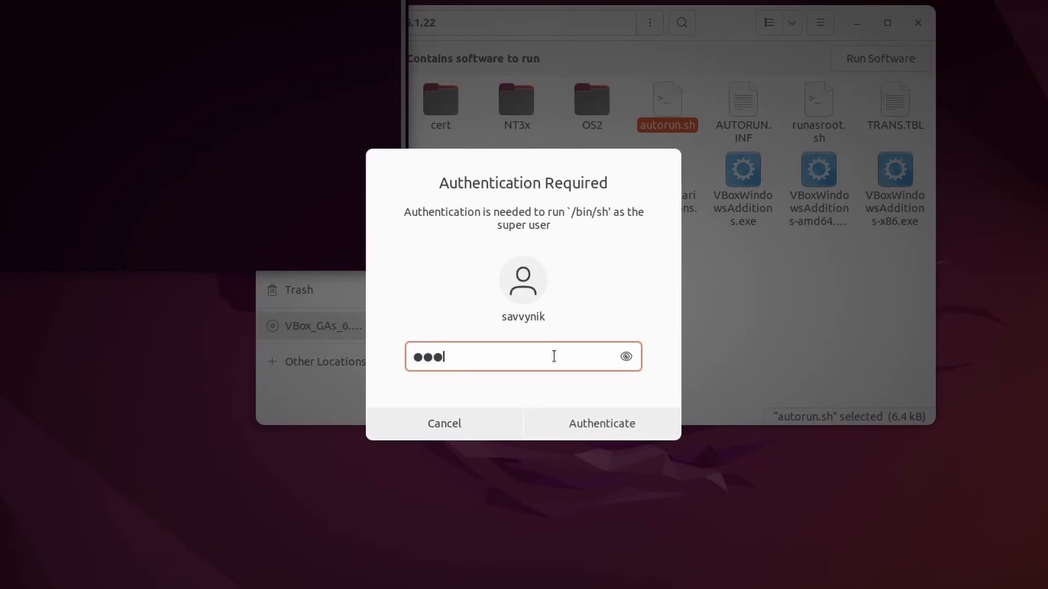
key("Return")
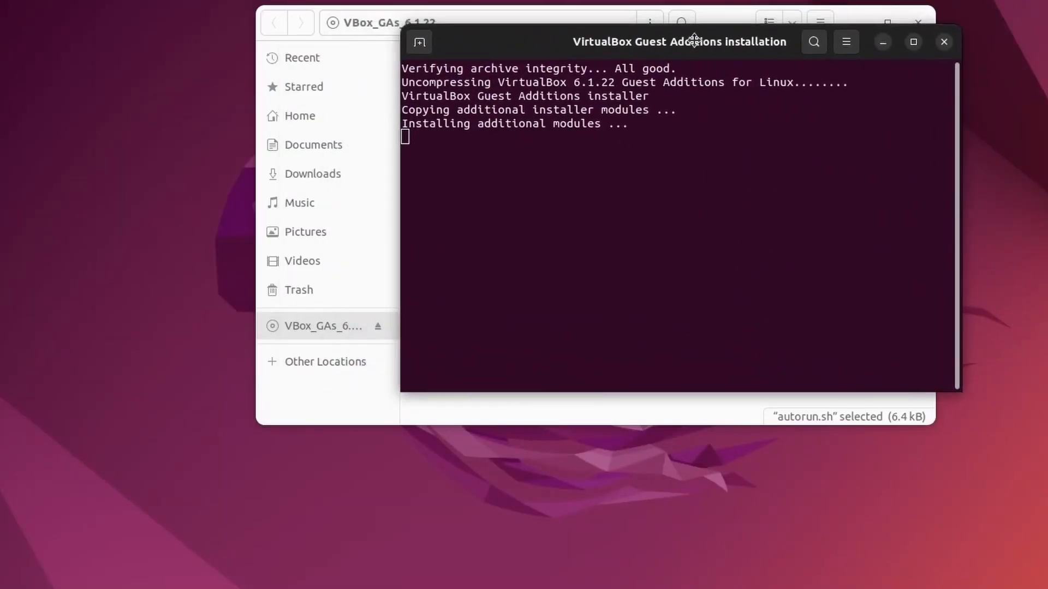
- Enlarge the installer output text, check the kernel module line, and close the output window
left_click_drag(682, 40, 538, 40)
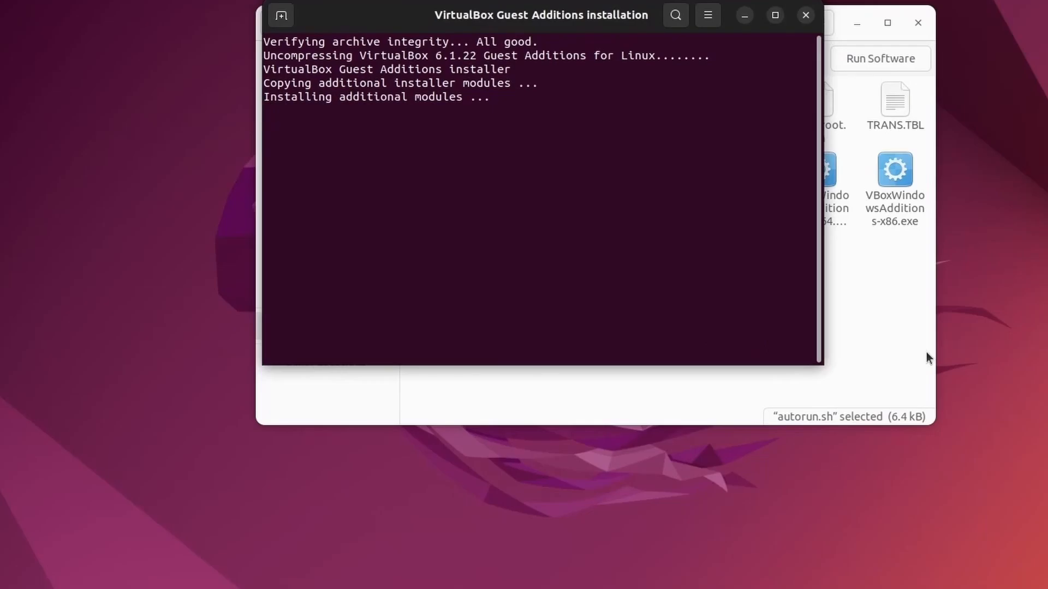
left_click(710, 16)
left_click(758, 64)
left_click(768, 17)
left_click(819, 63)
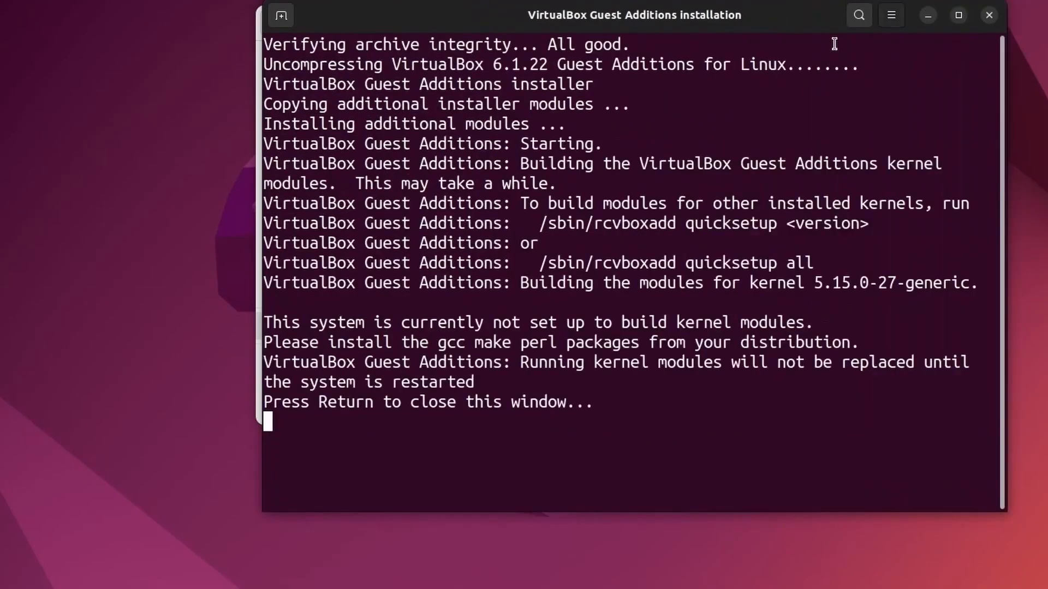
left_click(891, 15)
left_click(951, 70)
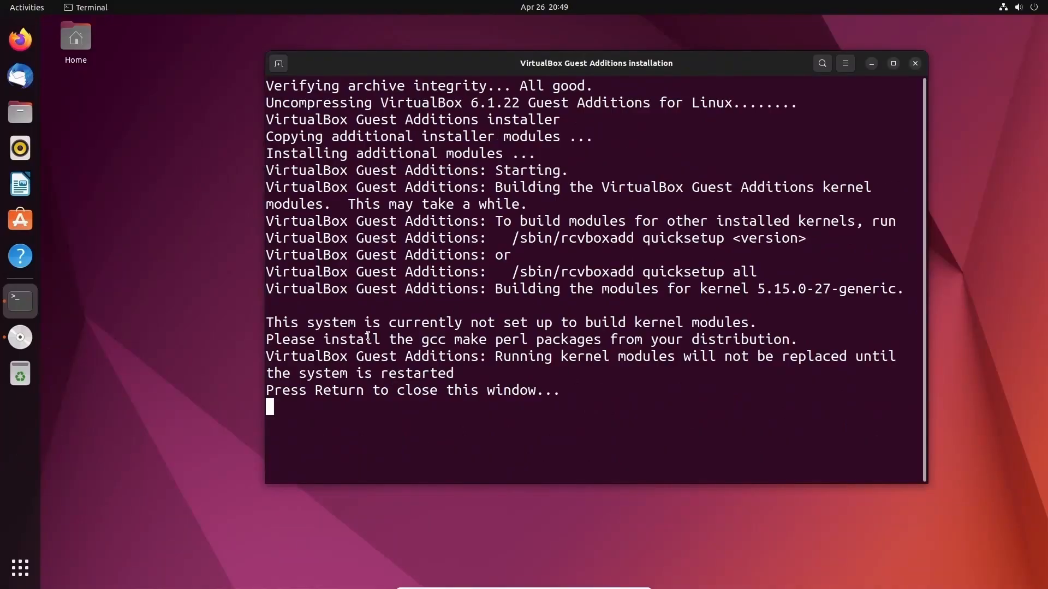
left_click_drag(266, 322, 650, 321)
triple_click(703, 322)
left_click(779, 323)
key("Return")
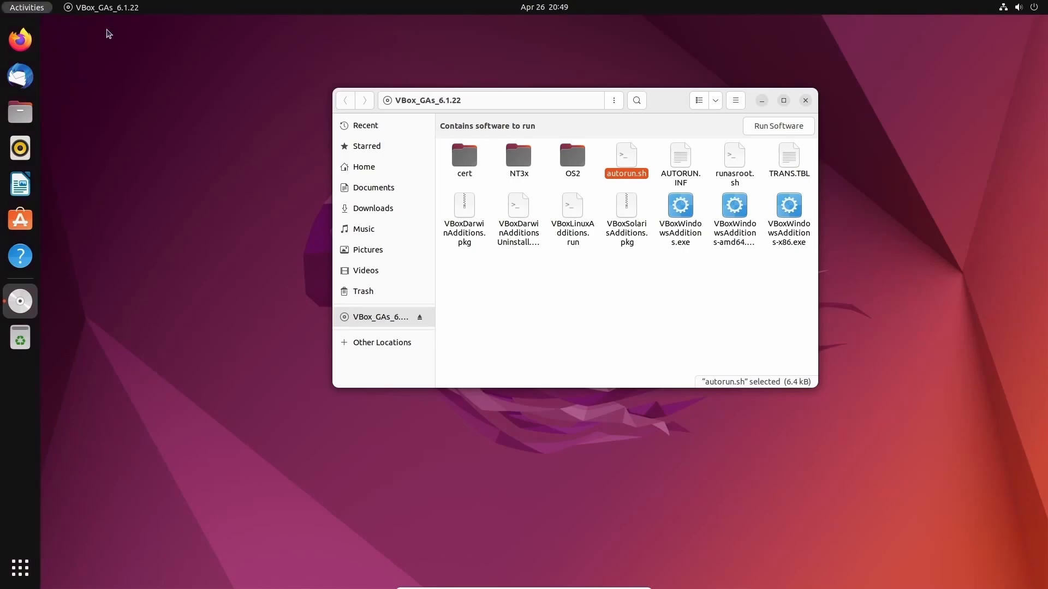
- Launch the Terminal app by searching 'termi' in the activities overview
key("super")
type("termi")
key("Return")
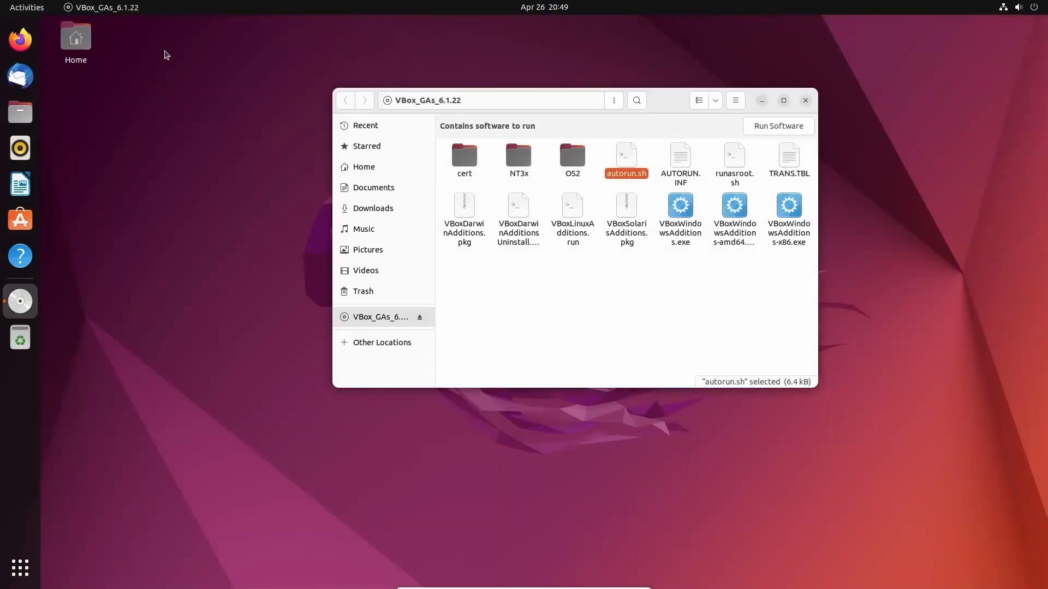
- Enlarge the terminal text three times and move the terminal window toward the screen centre
left_click(357, 27)
left_click(400, 60)
left_click(440, 62)
left_click(441, 39)
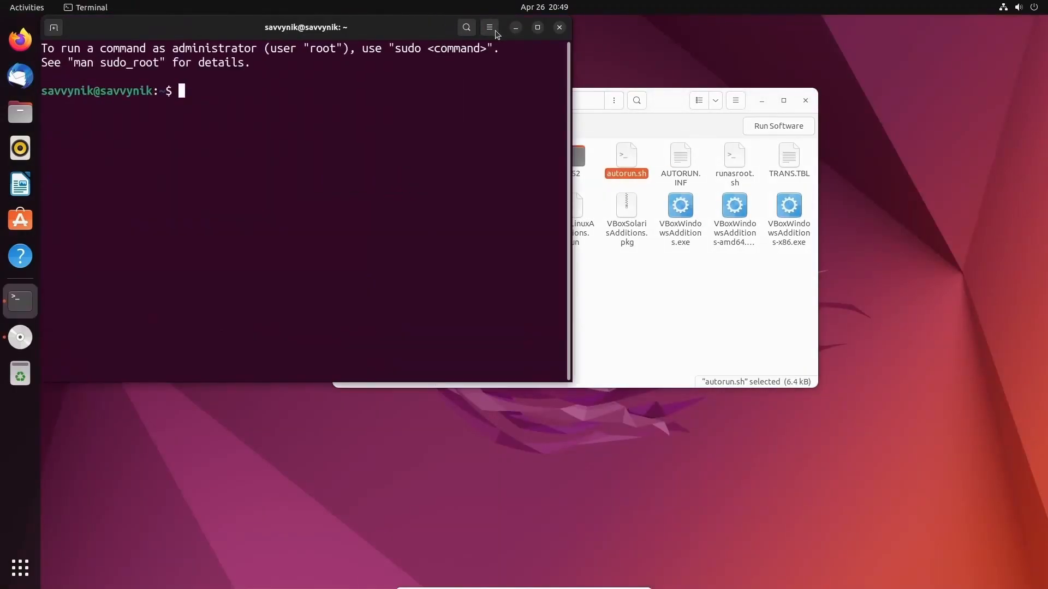
left_click(490, 29)
left_click(523, 61)
left_click_drag(445, 29, 631, 81)
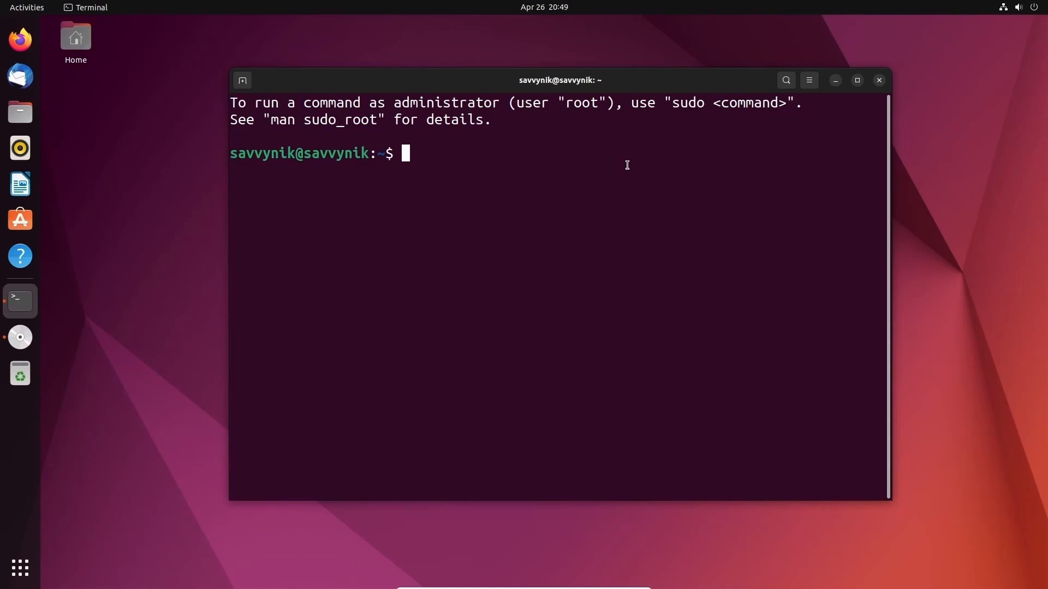
- Refresh the package lists with 'sudo apt update', supplying the administrator password
type("sudo apt update")
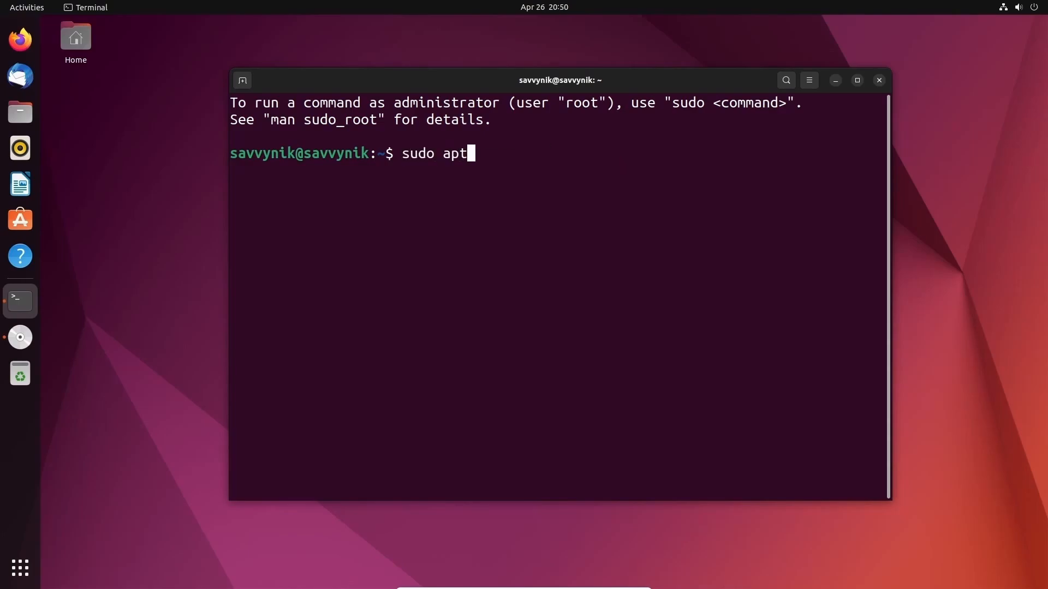
key("Return")
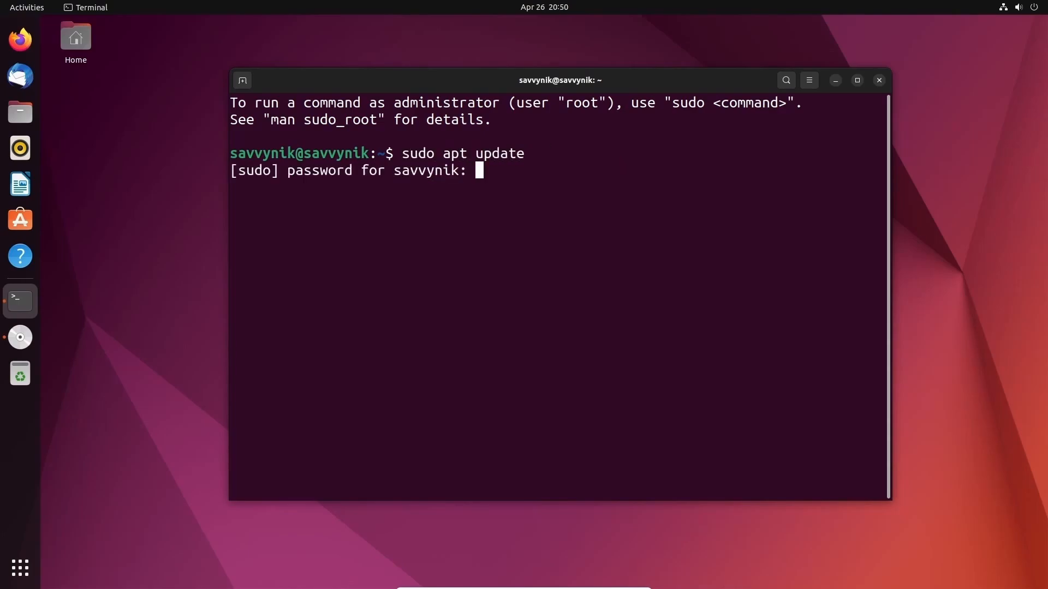
key("Return")
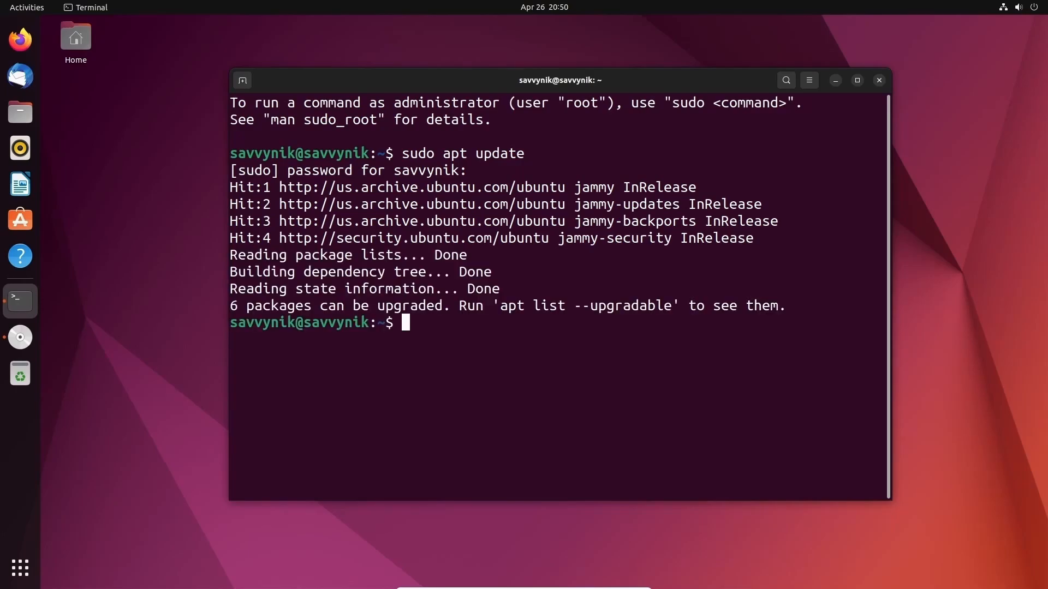
- Clear the screen, start 'sudo apt install build-essential', and return to the VBox_GAs_6.1.22 folder
type("clear")
key("Return")
type("s")
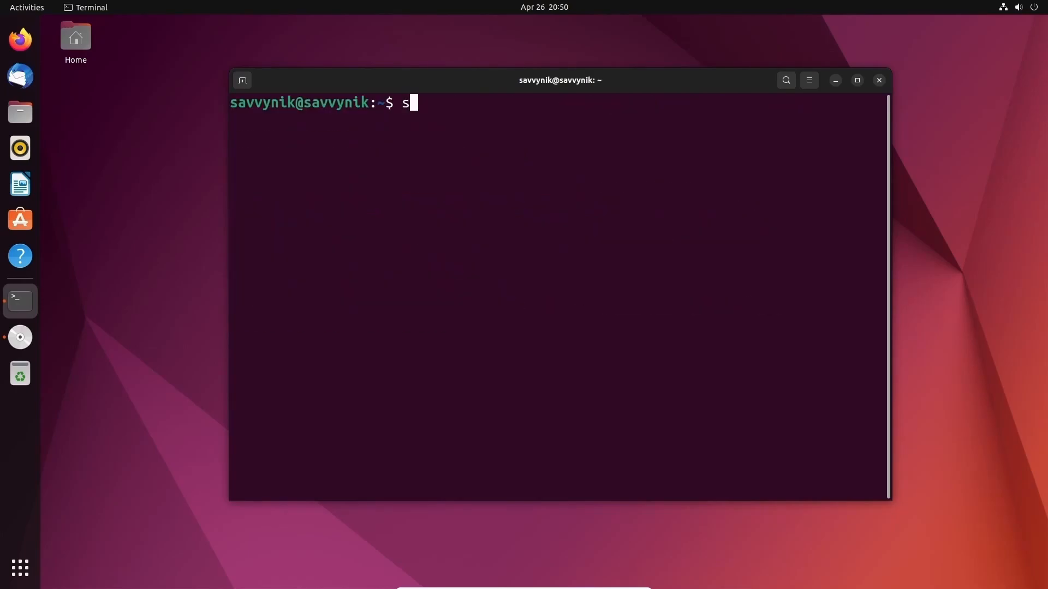
type("udo apt install ")
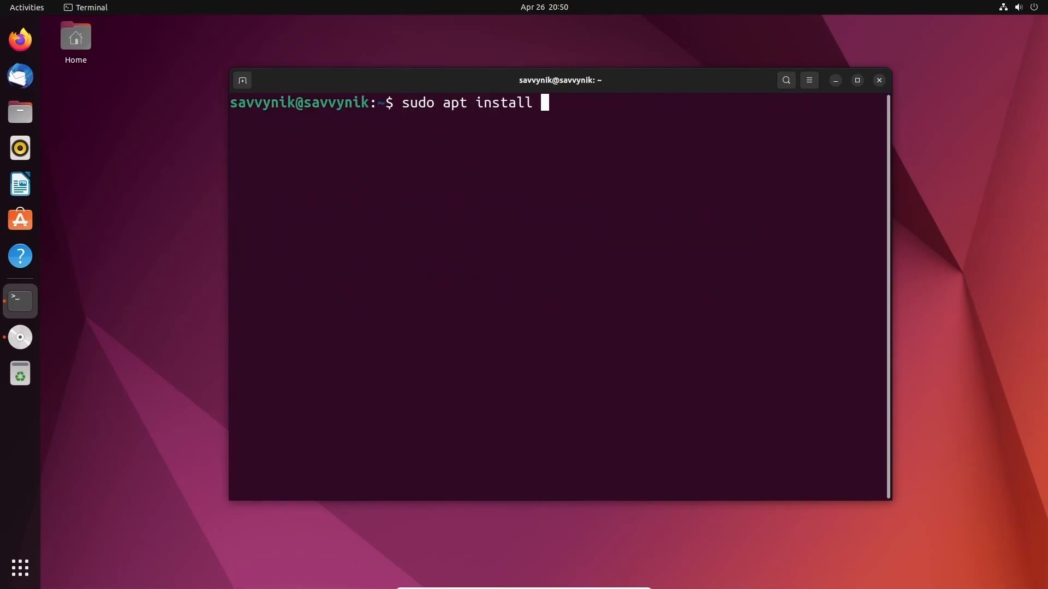
type("build-essential")
key("Return")
key("Return")
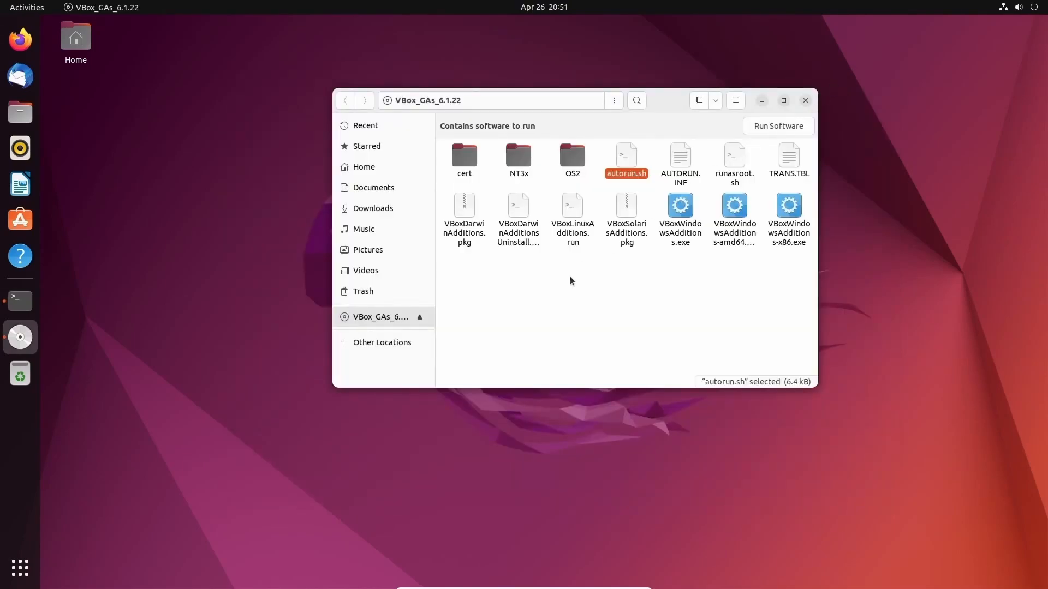
left_click(562, 290)
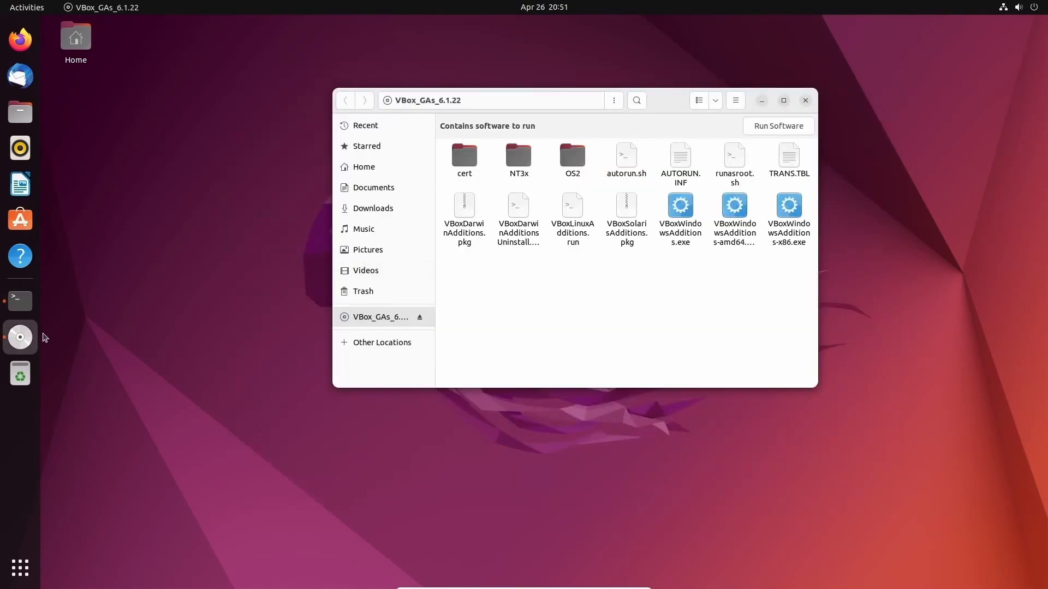
- Run autorun.sh as a program and authenticate with the administrator password
right_click(626, 153)
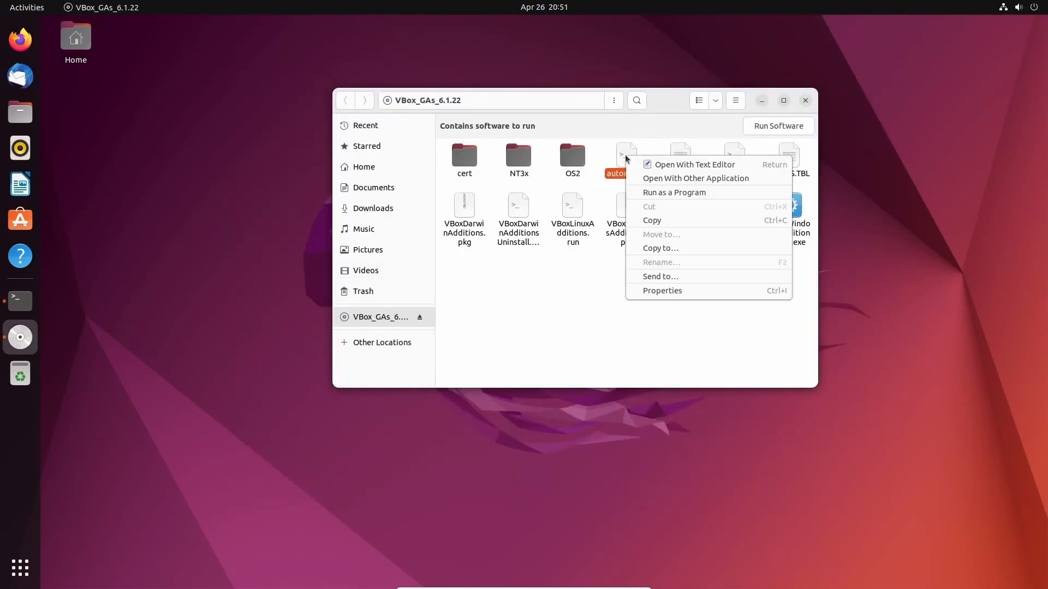
left_click(645, 193)
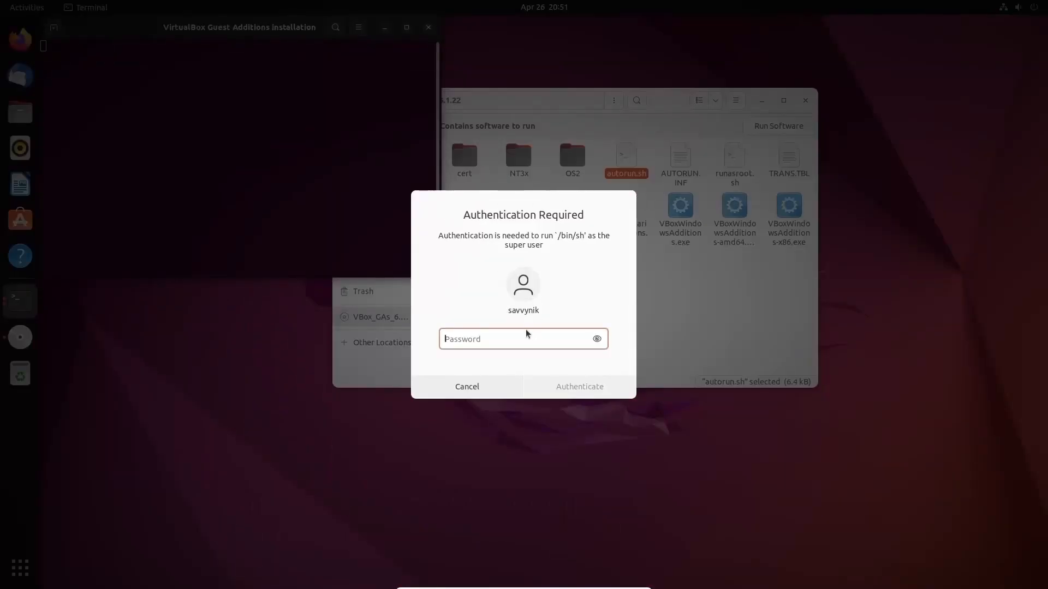
type("********")
key("Return")
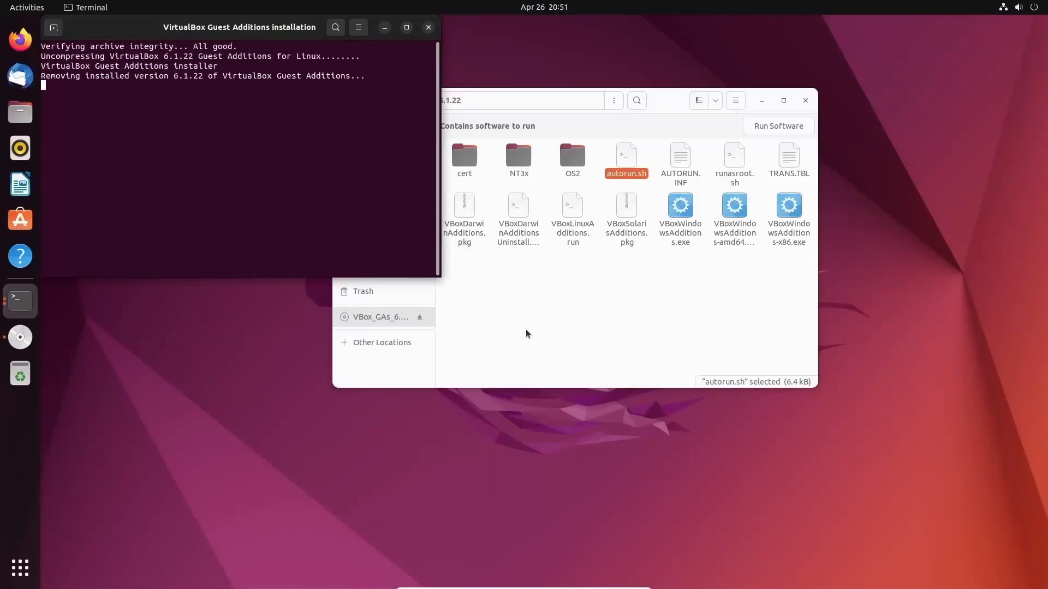
- Centre the Guest Additions installer window and enlarge its output text
left_click_drag(338, 27, 644, 117)
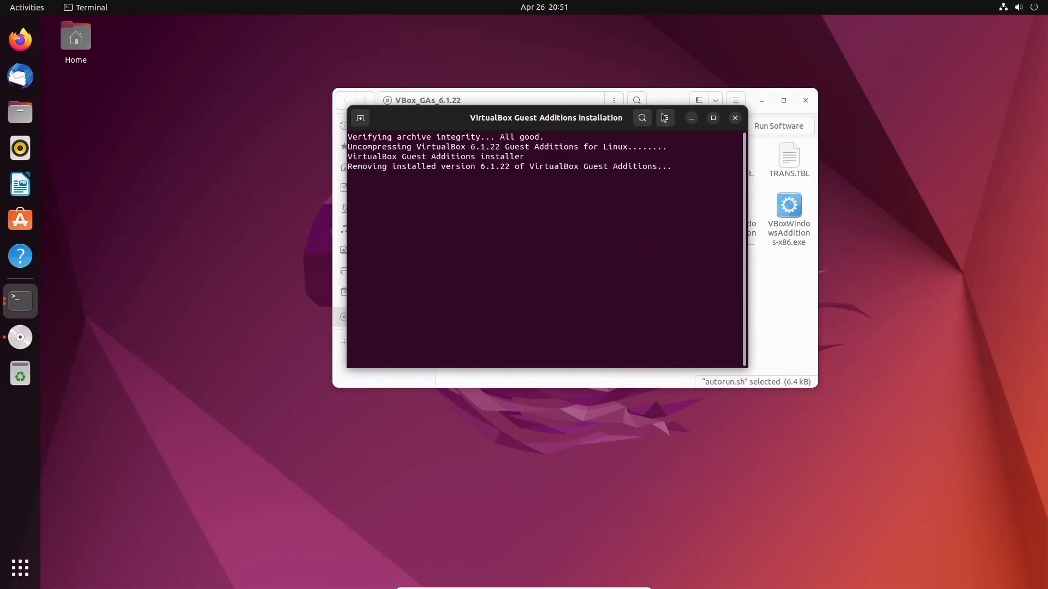
left_click(665, 118)
left_click(707, 157)
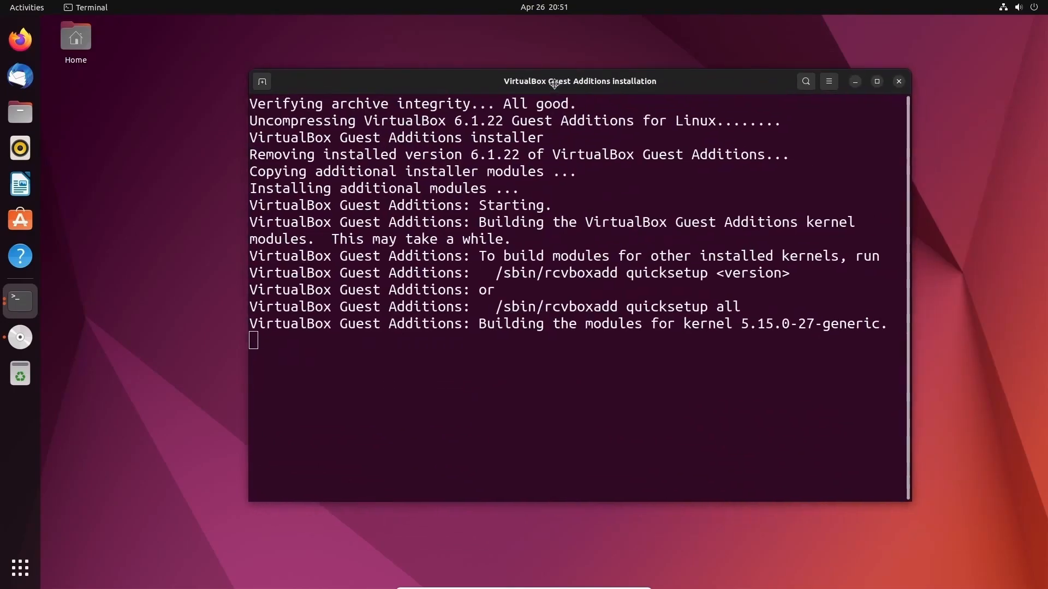
left_click_drag(553, 80, 573, 73)
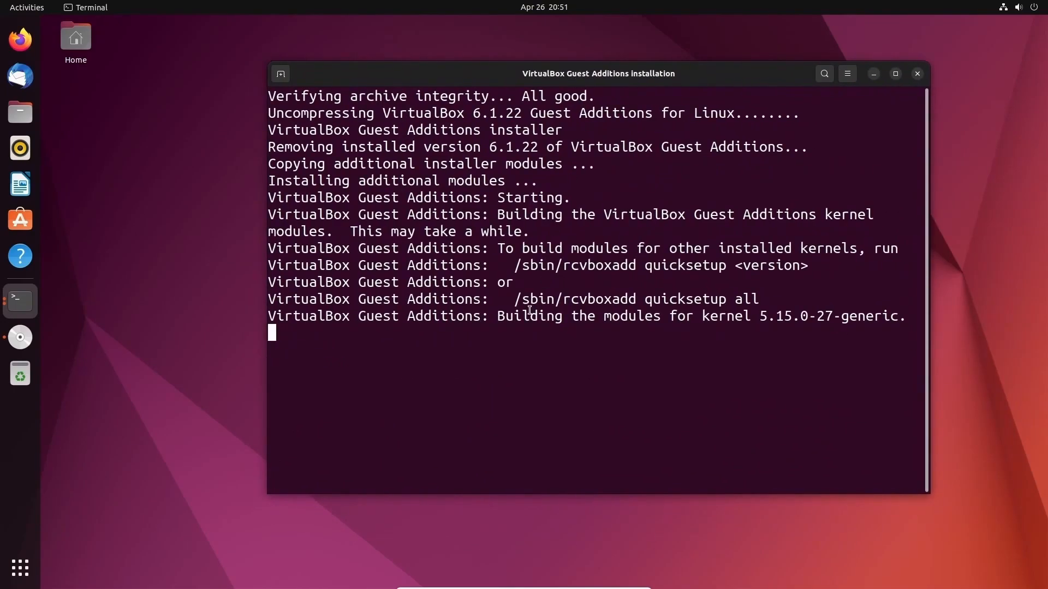
- Review the kernel version and modules-not-replaced notes, then close the installer and disc folder
left_click_drag(505, 310, 816, 310)
left_click(816, 310)
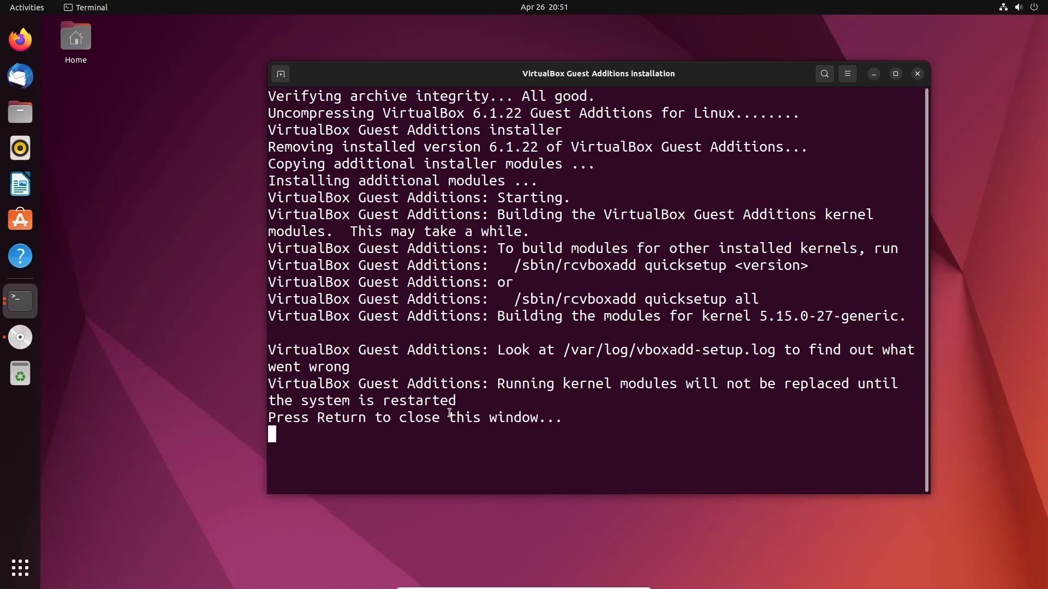
left_click_drag(495, 384, 796, 397)
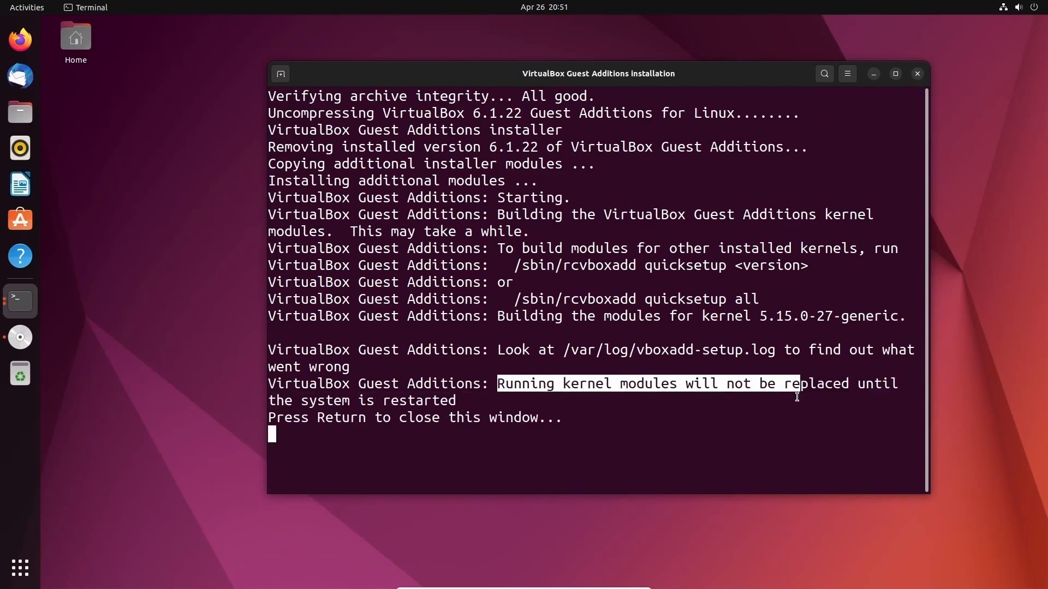
left_click(796, 396)
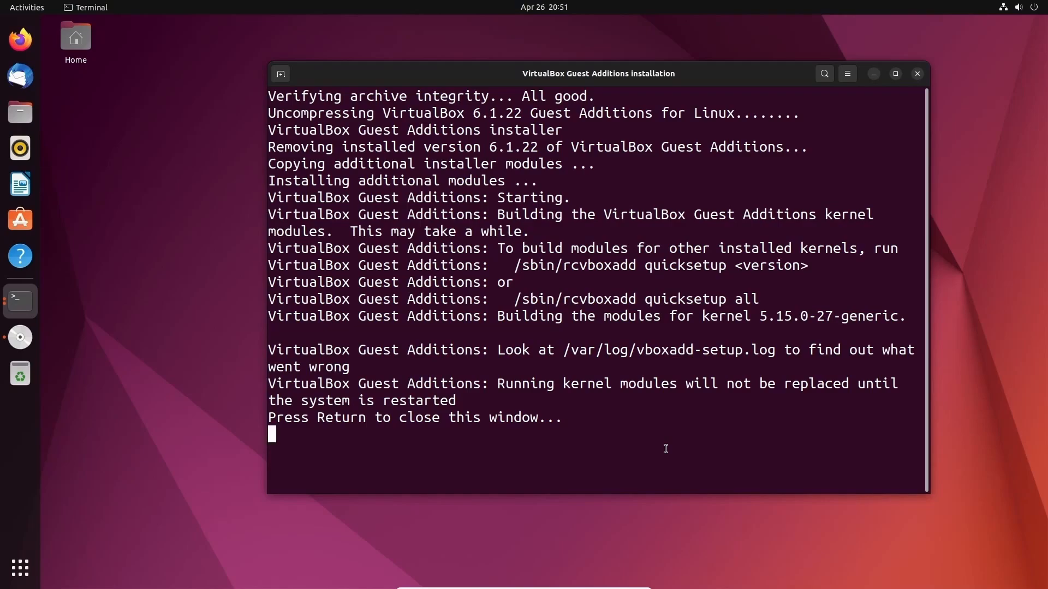
key("Return")
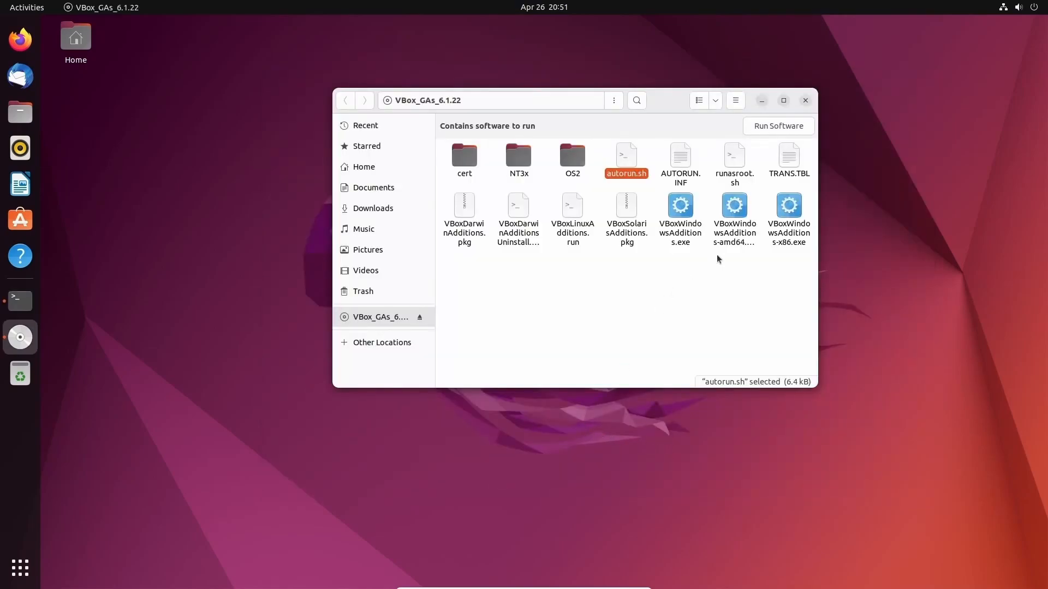
left_click(804, 101)
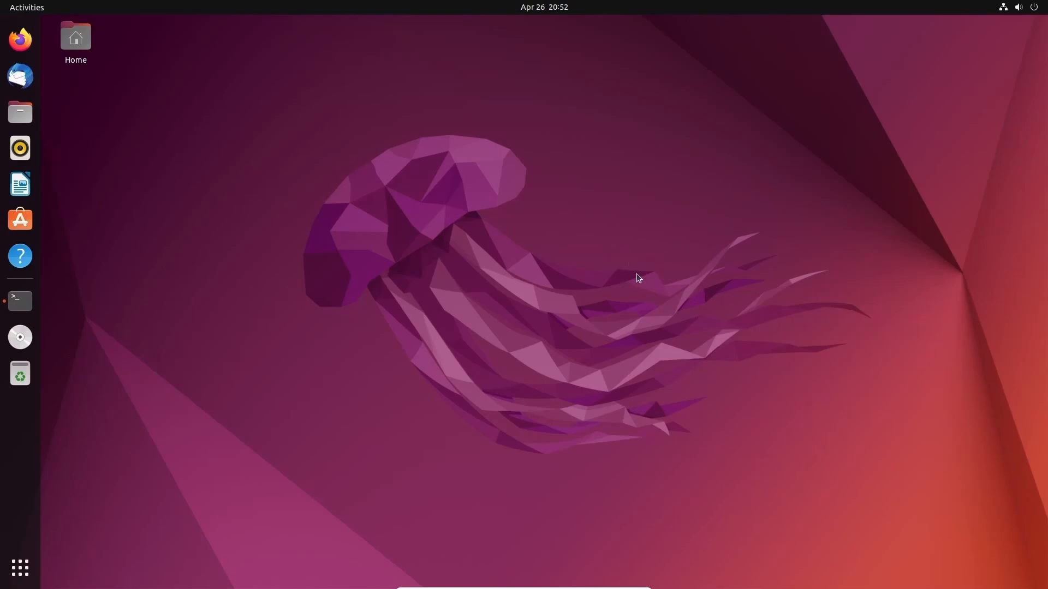
- In the cleared terminal, run 'sudo apt install open-vm-tools-desktop' using Tab completion
left_click(20, 300)
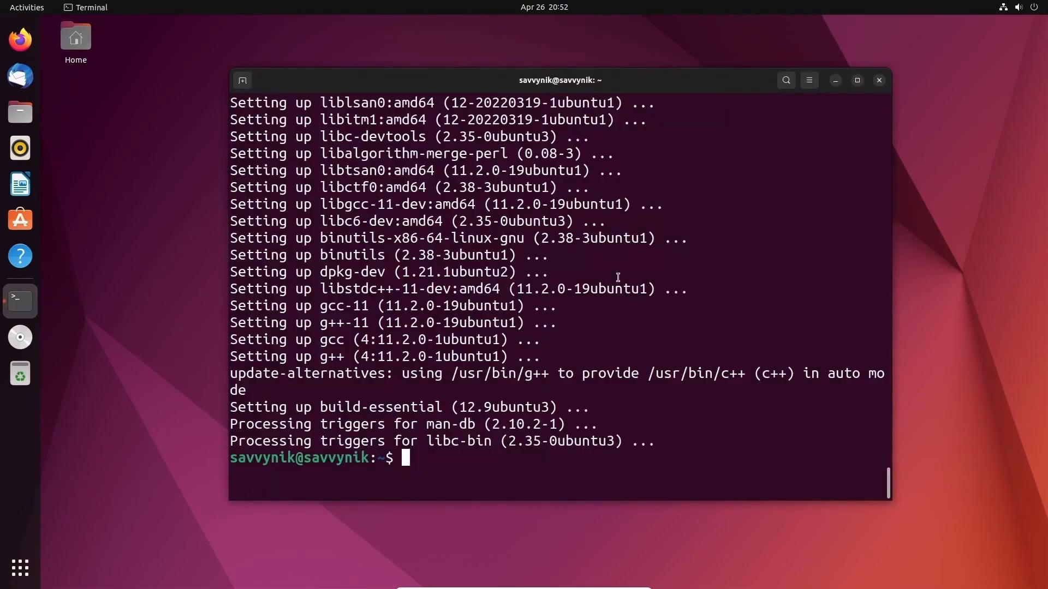
type("clear")
key("Return")
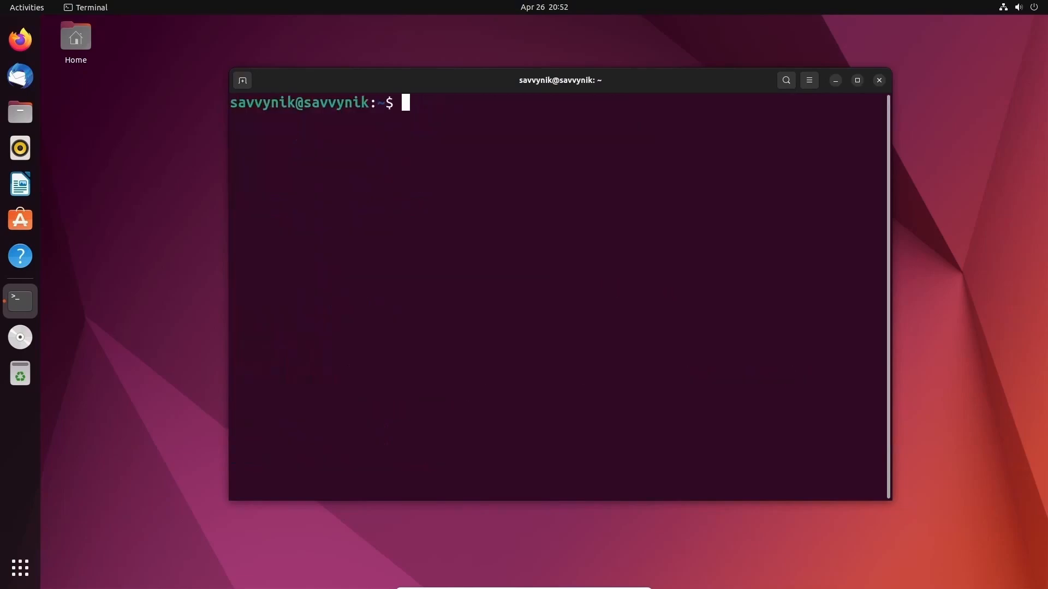
type("sudo apt install open")
key("Tab")
key("Tab")
type("n-vm")
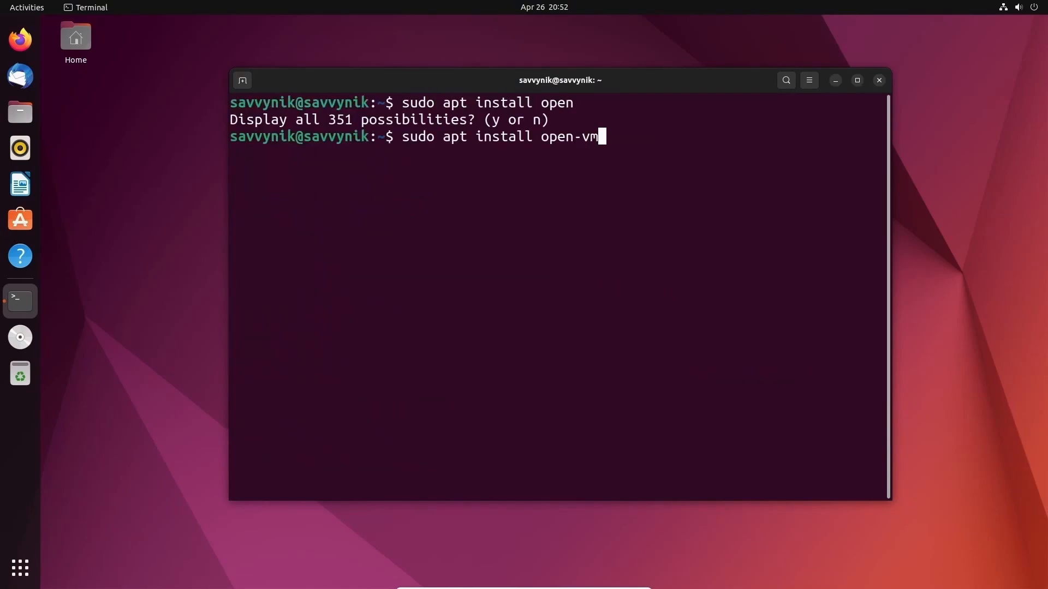
key("Tab")
type("-de")
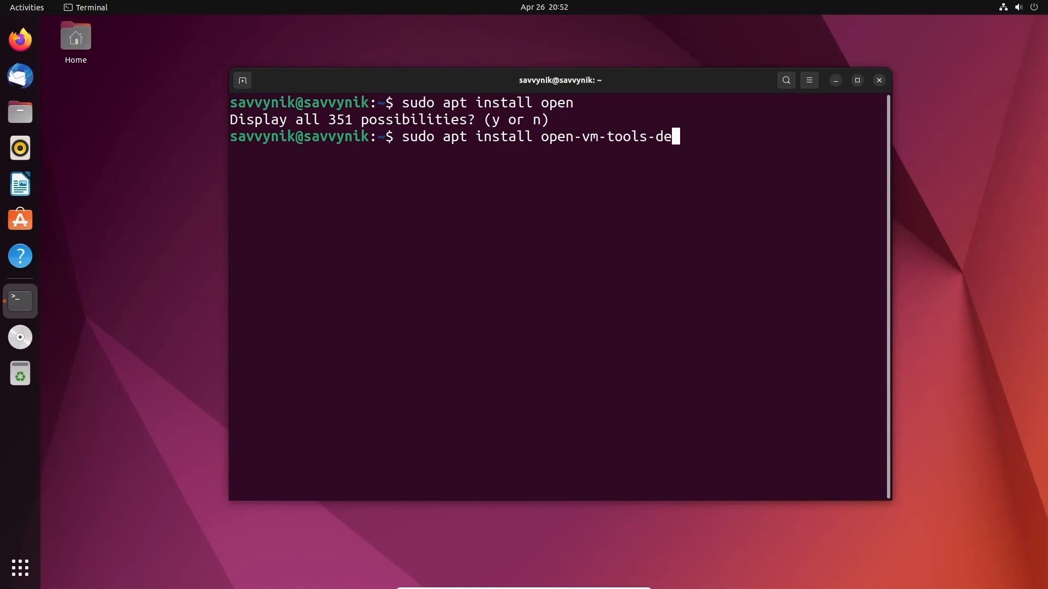
type("sk")
key("Tab")
key("Return")
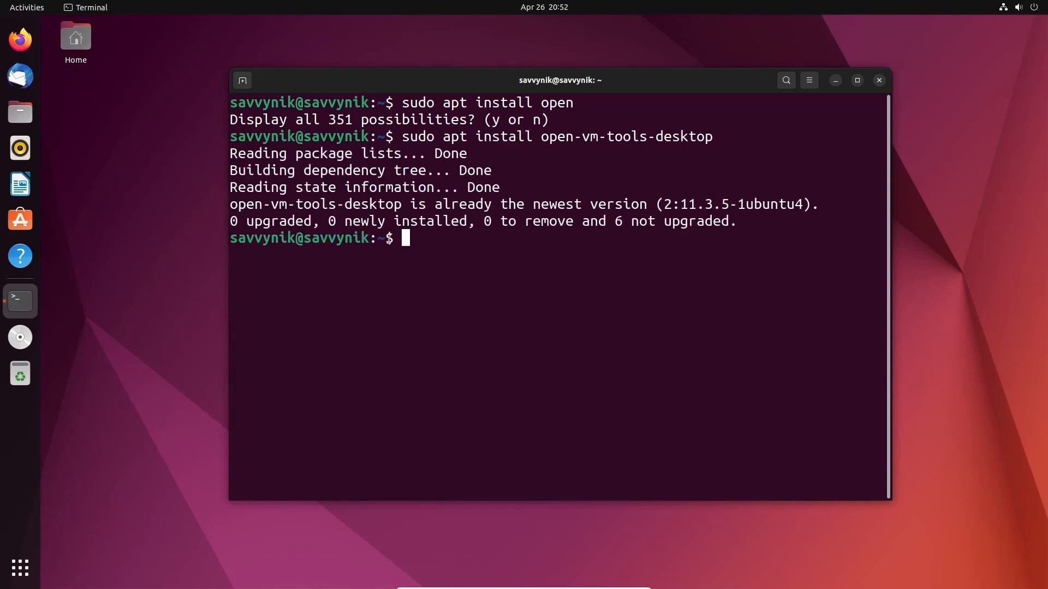
- Check the already-newest-version message (2:11.3.5-1ubuntu4), then close the terminal
triple_click(319, 200)
left_click(459, 246)
left_click_drag(734, 205, 402, 204)
left_click(398, 204)
double_click(399, 204)
left_click(751, 248)
left_click(878, 80)
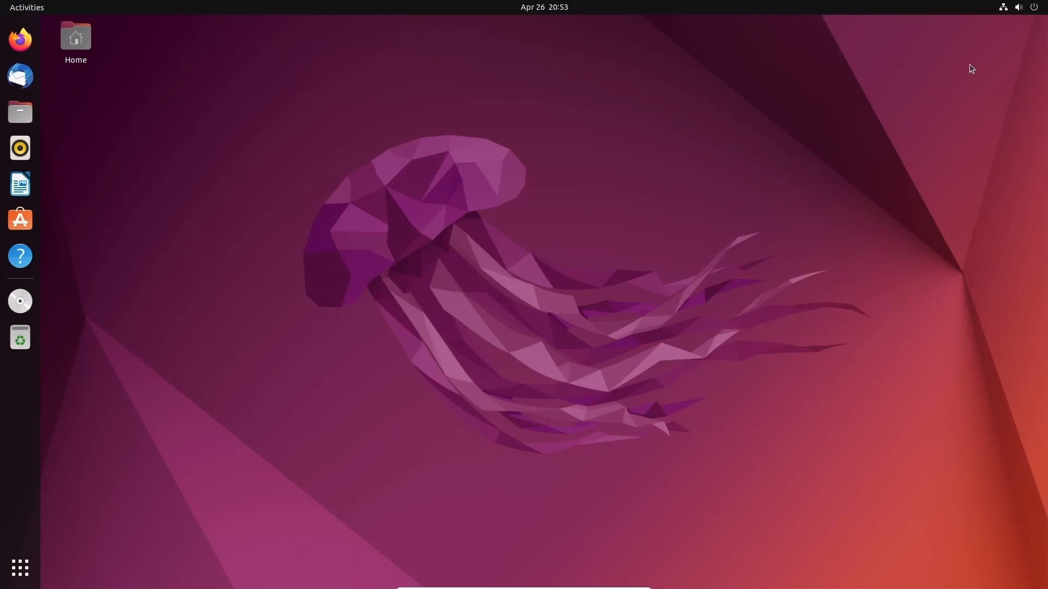
- Power off Ubuntu from the system menu's Power Off / Log Out > Power Off and confirm
left_click(1018, 7)
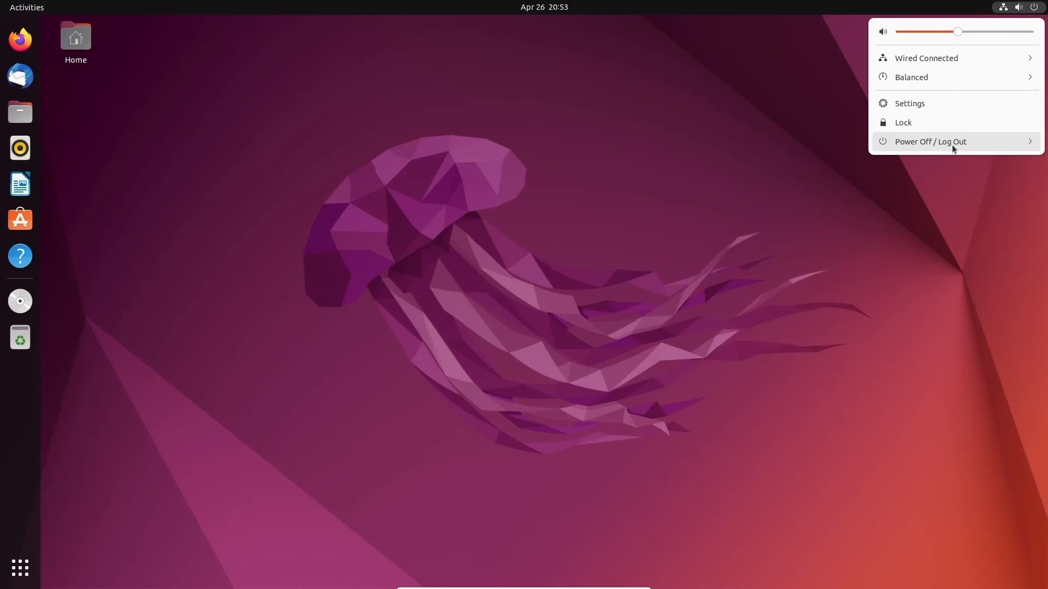
left_click(952, 143)
left_click(923, 201)
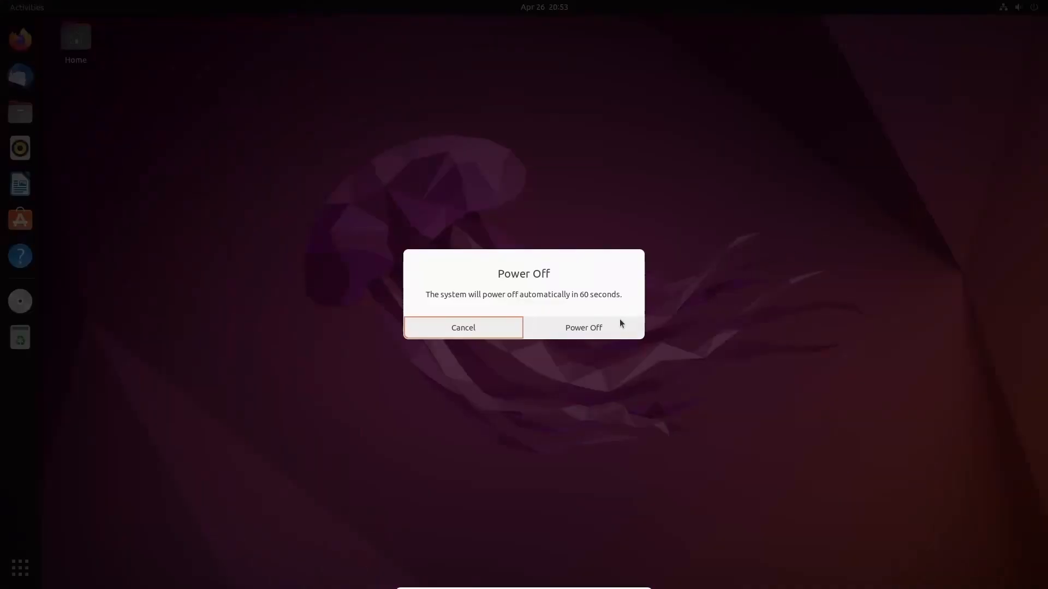
left_click(620, 324)
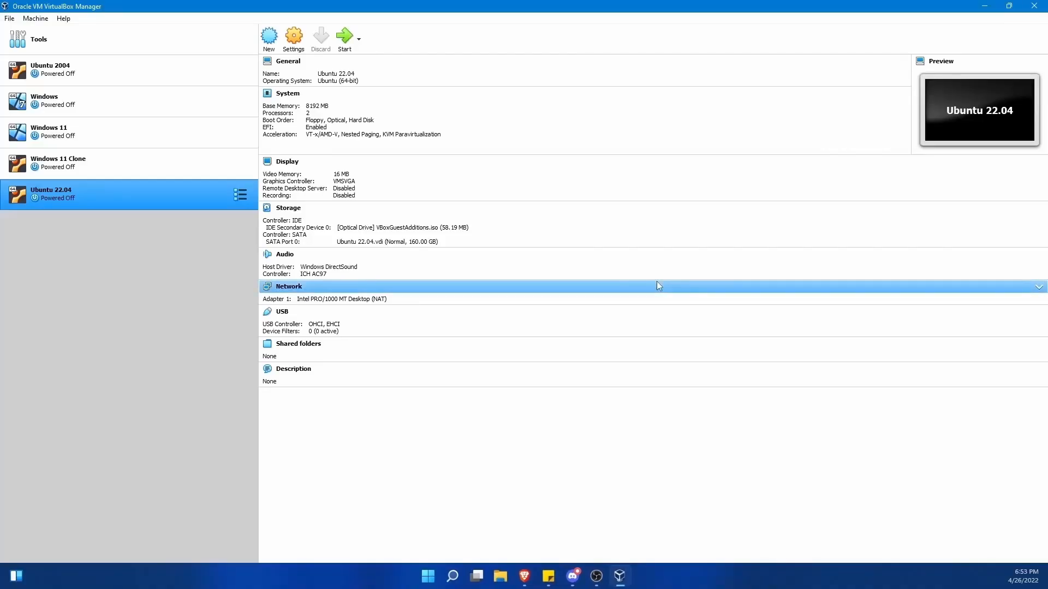